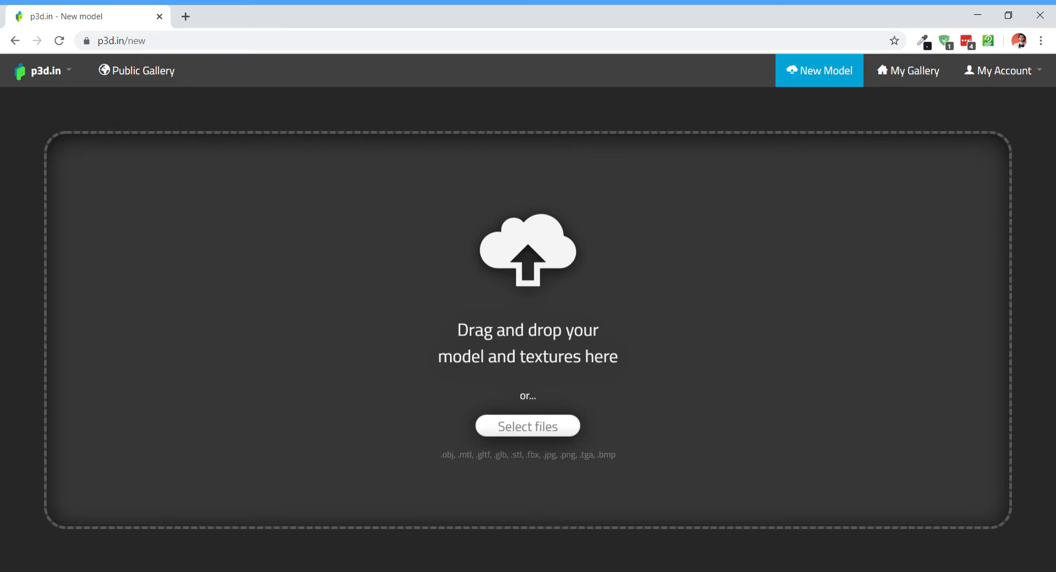
Step: Upload the Mixer model from the file explorer and select its KitchenAid_MAT material
click(238, 571)
drag(580, 297, 240, 294)
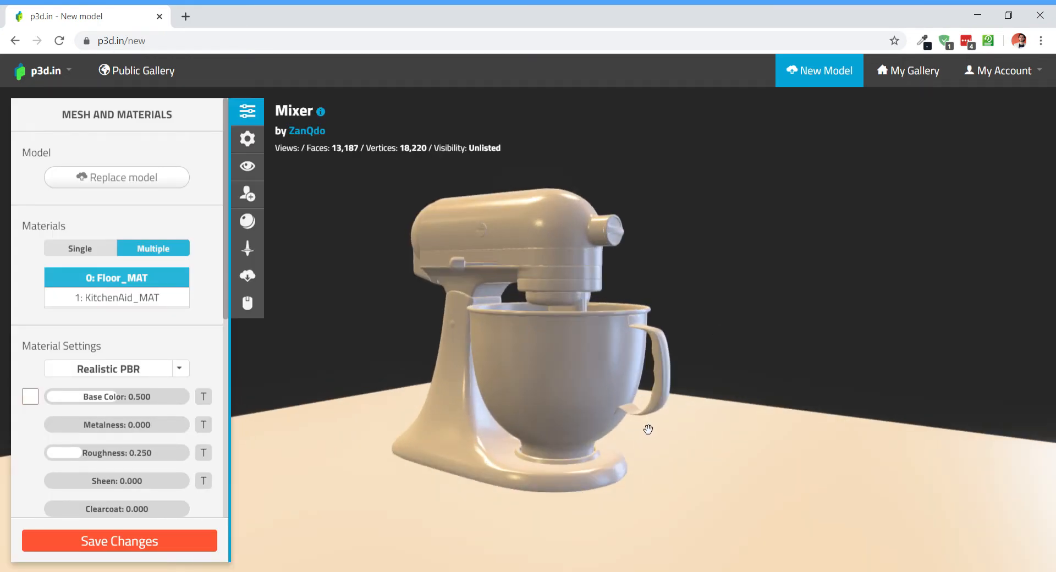
click(559, 267)
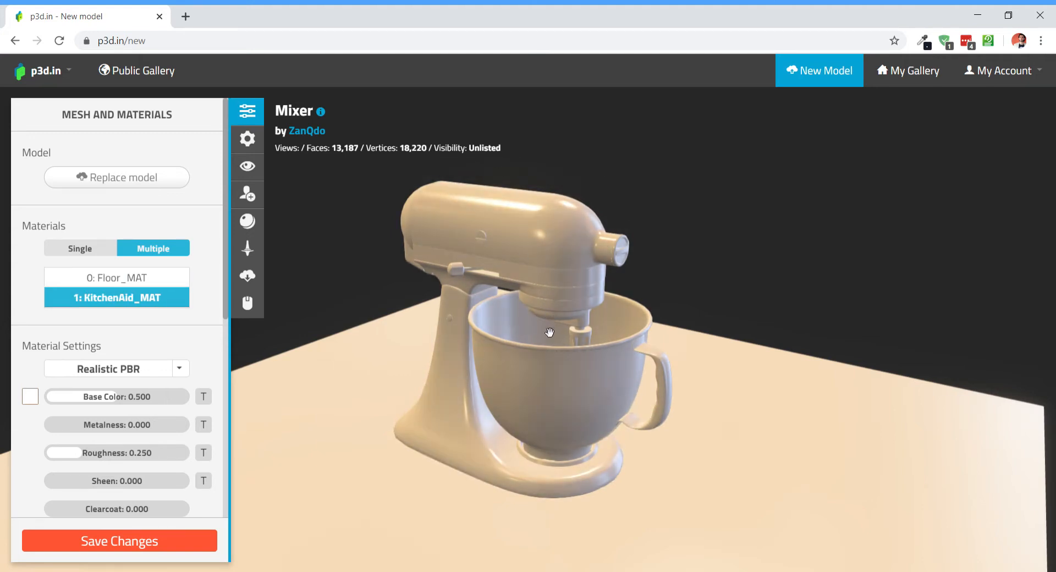
Step: Set the KitchenAid_MAT base color to red, rgb(255, 0, 0), and shift its hue to yellow
scroll(184, 326, down, 3)
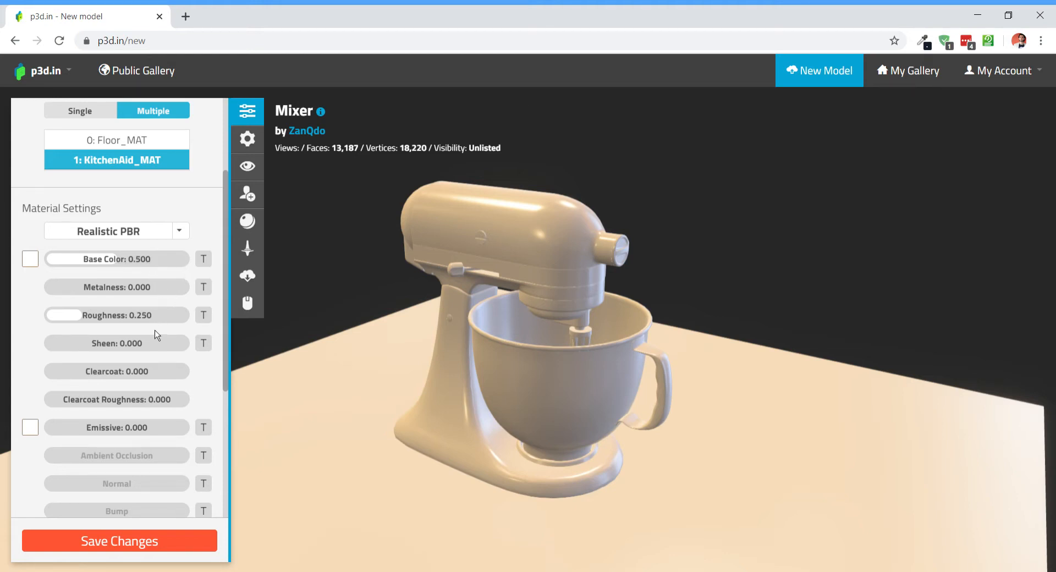
click(32, 264)
click(137, 272)
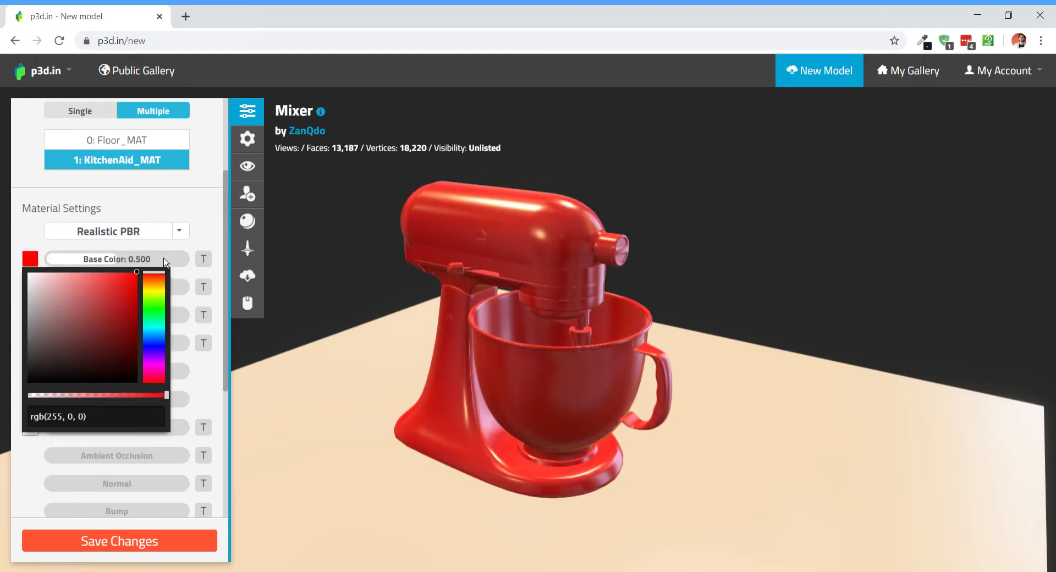
mouse_move(161, 290)
mouse_down()
mouse_move(166, 398)
mouse_move(163, 303)
mouse_up()
click(220, 219)
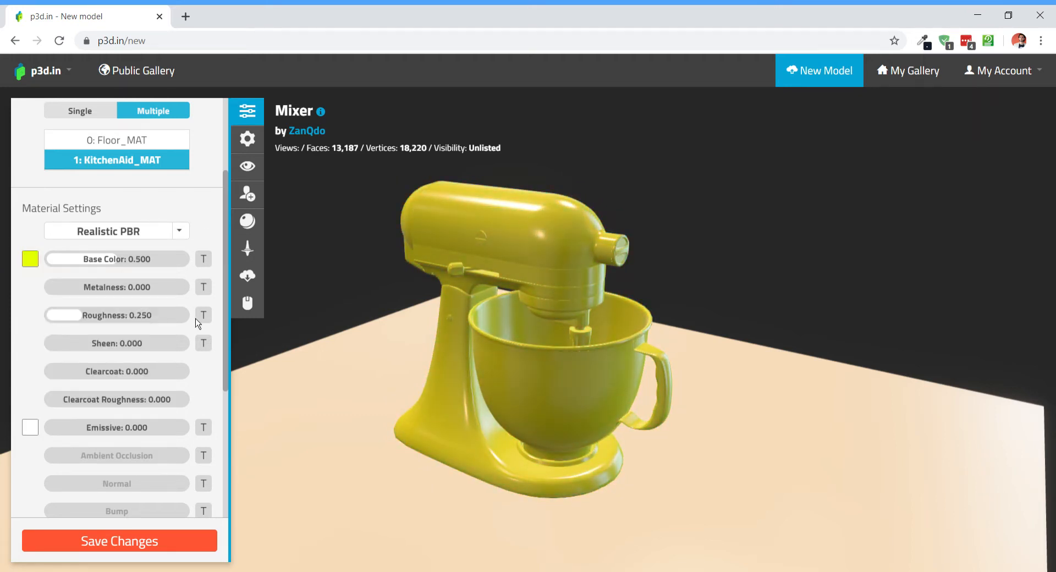
Step: Raise the mixer material's metalness to 1.000 to compare its look and return it to 0.000
drag(582, 362, 606, 357)
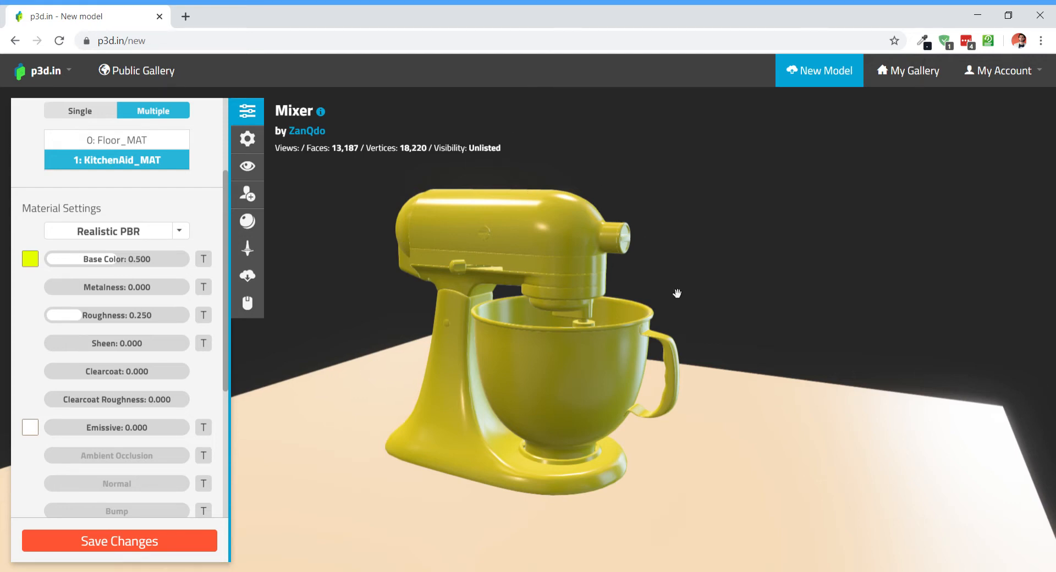
drag(677, 294, 707, 371)
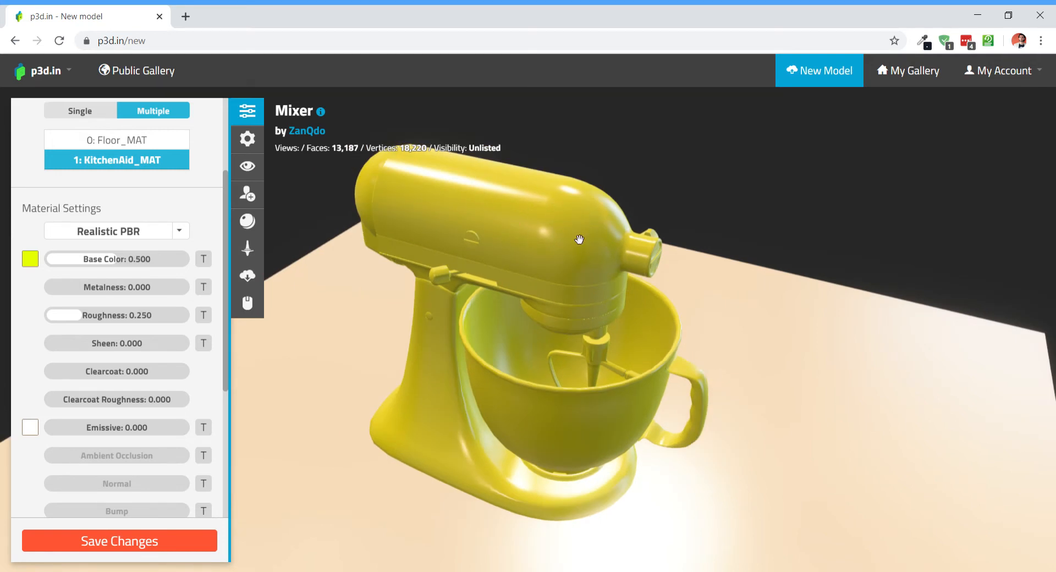
drag(579, 240, 579, 235)
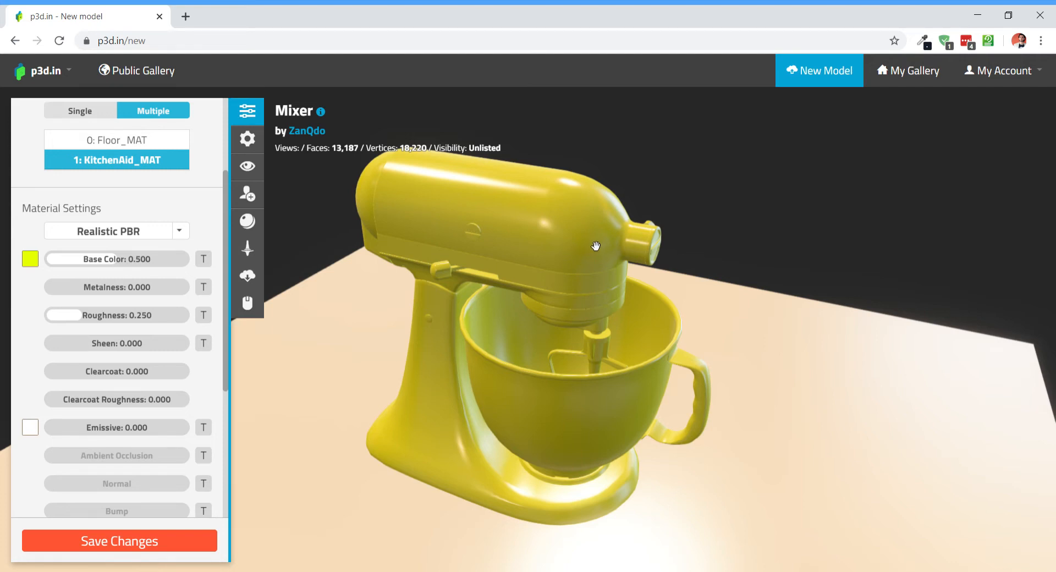
drag(570, 250, 561, 243)
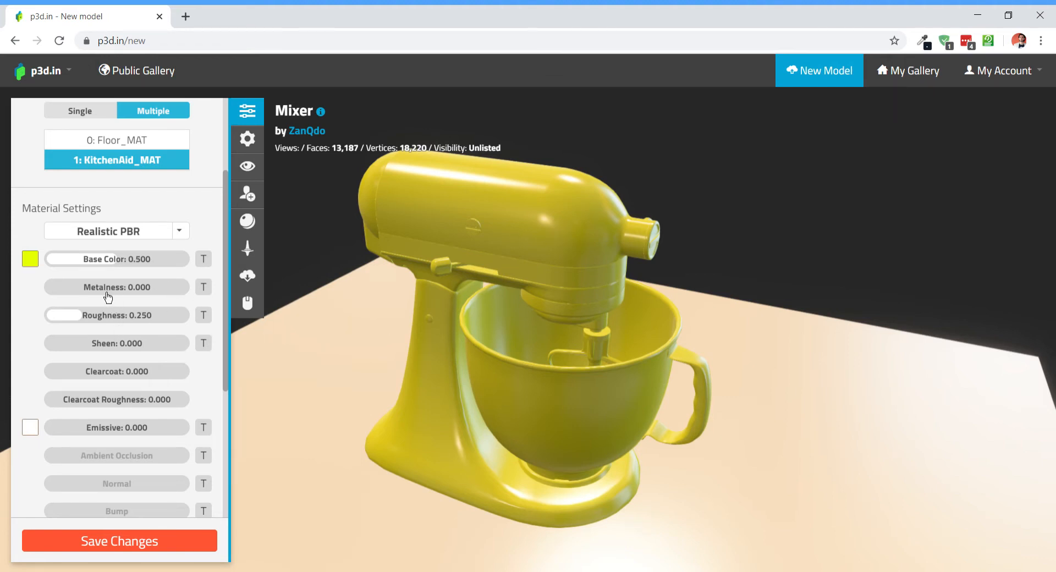
drag(108, 297, 302, 297)
drag(583, 385, 637, 374)
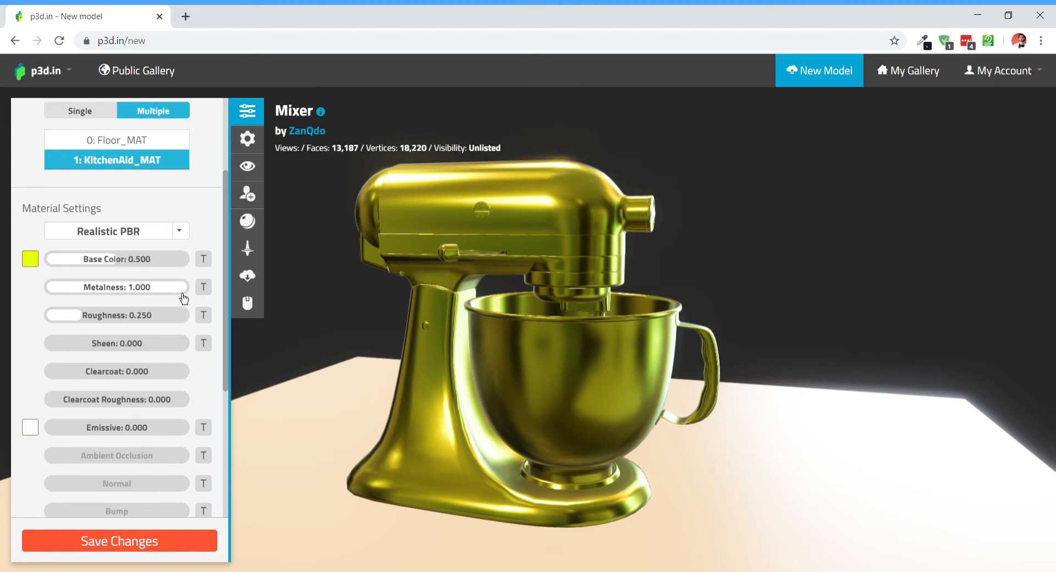
drag(184, 299, 7, 298)
drag(637, 334, 665, 363)
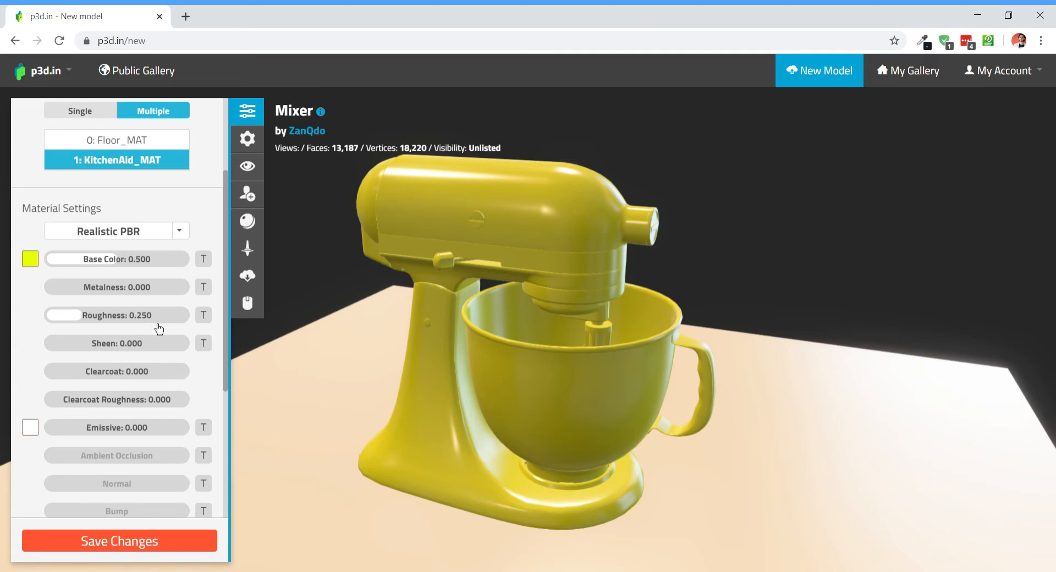
Step: Lower the yellow mixer material's roughness to 0.000 and inspect the reflections on the bowl up close
drag(160, 327, 84, 324)
scroll(460, 383, up, 10)
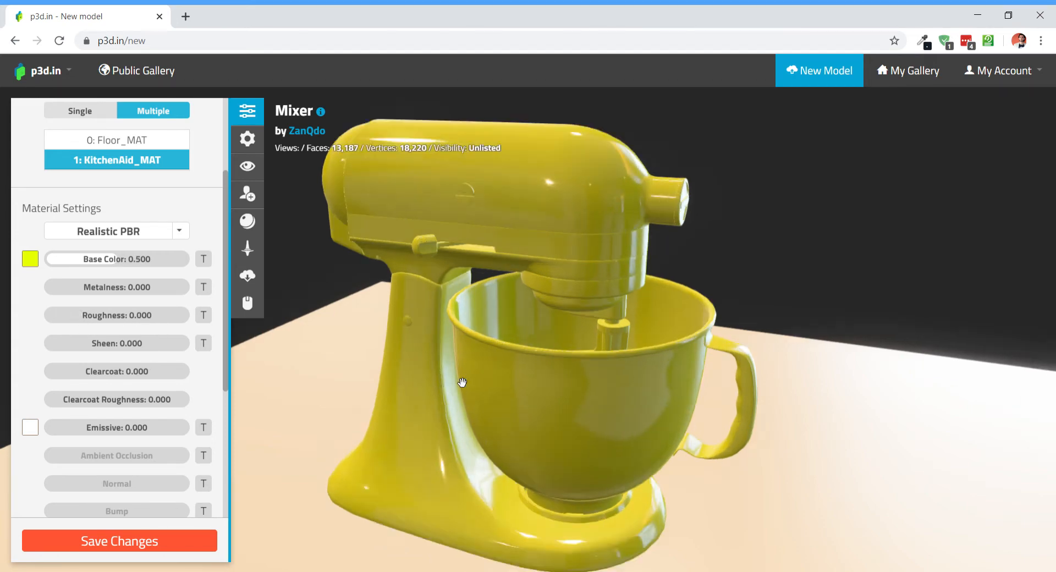
scroll(550, 379, down, 5)
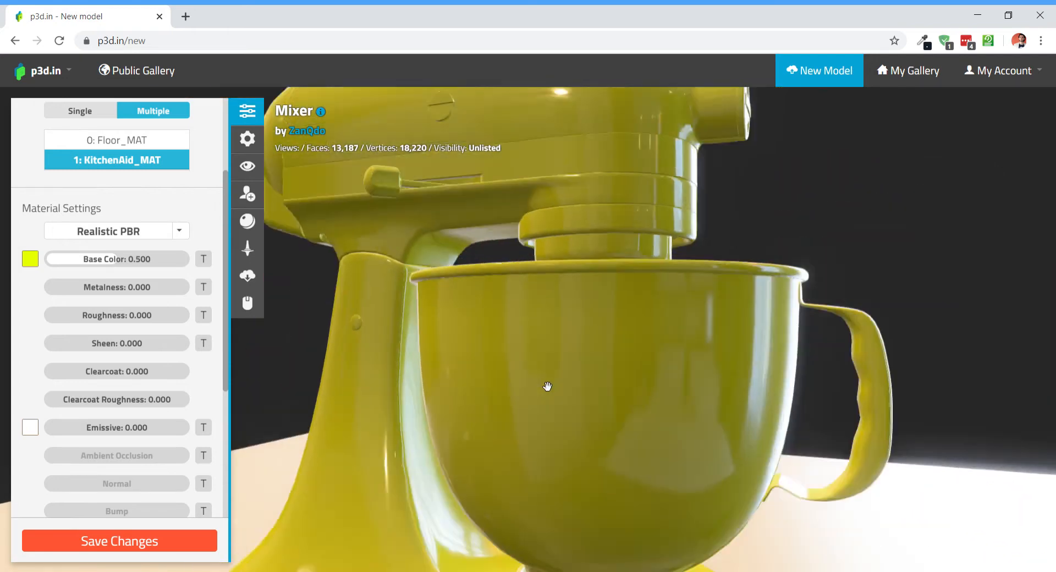
scroll(548, 387, down, 2)
drag(547, 387, 603, 399)
scroll(566, 382, up, 5)
scroll(561, 388, down, 3)
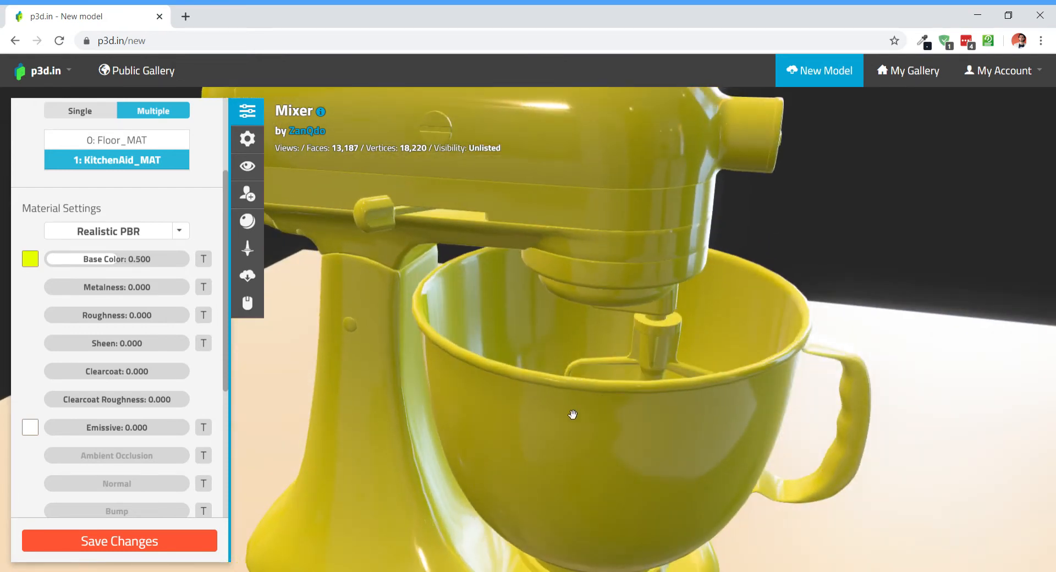
scroll(554, 295, down, 2)
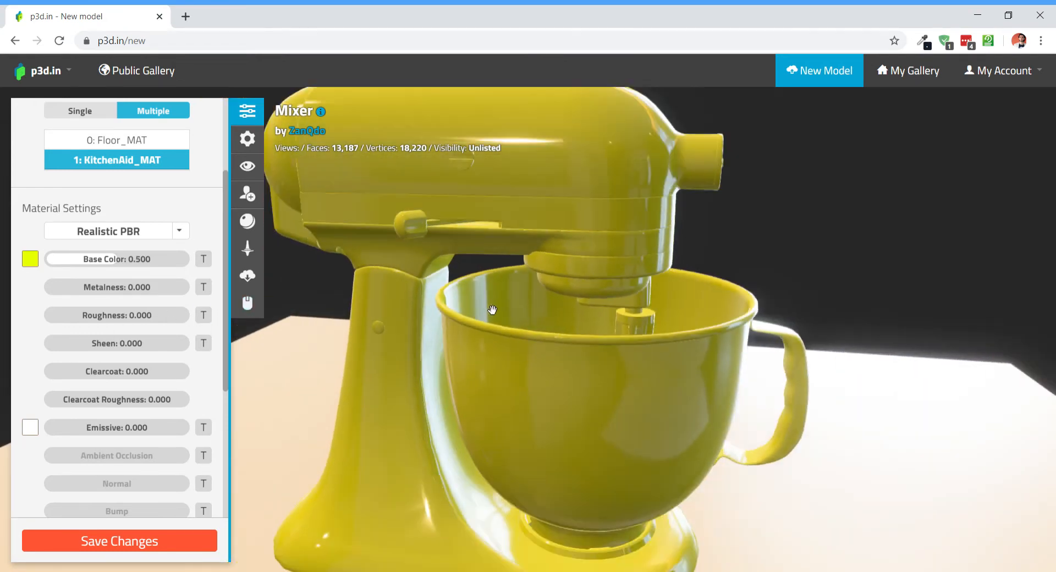
Step: Raise the mixer material's roughness to about 0.58 for comparison and reduce it to 0.324
drag(116, 321, 201, 333)
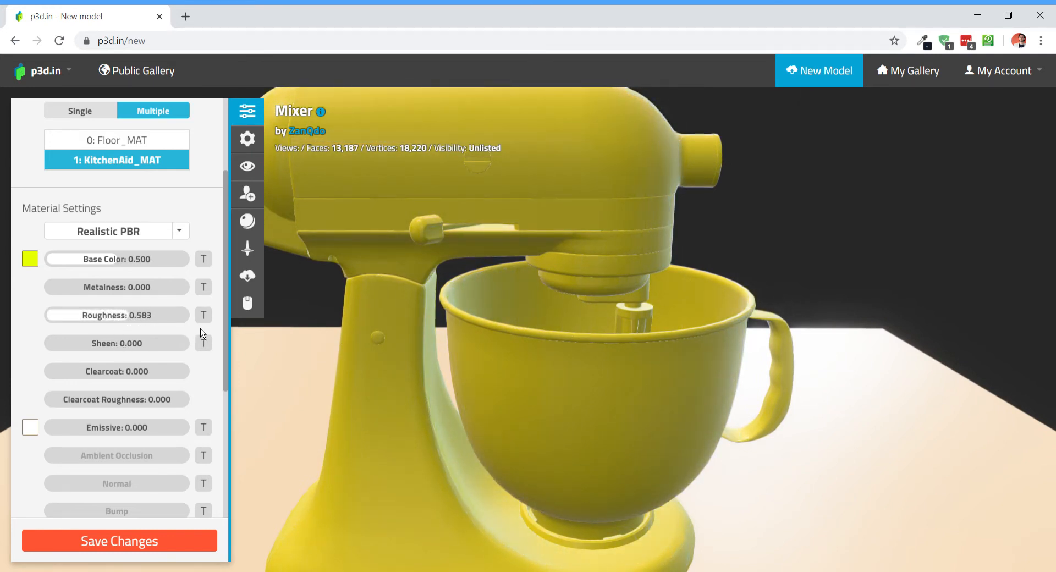
mouse_move(610, 415)
mouse_down()
mouse_move(588, 384)
mouse_move(594, 403)
mouse_up()
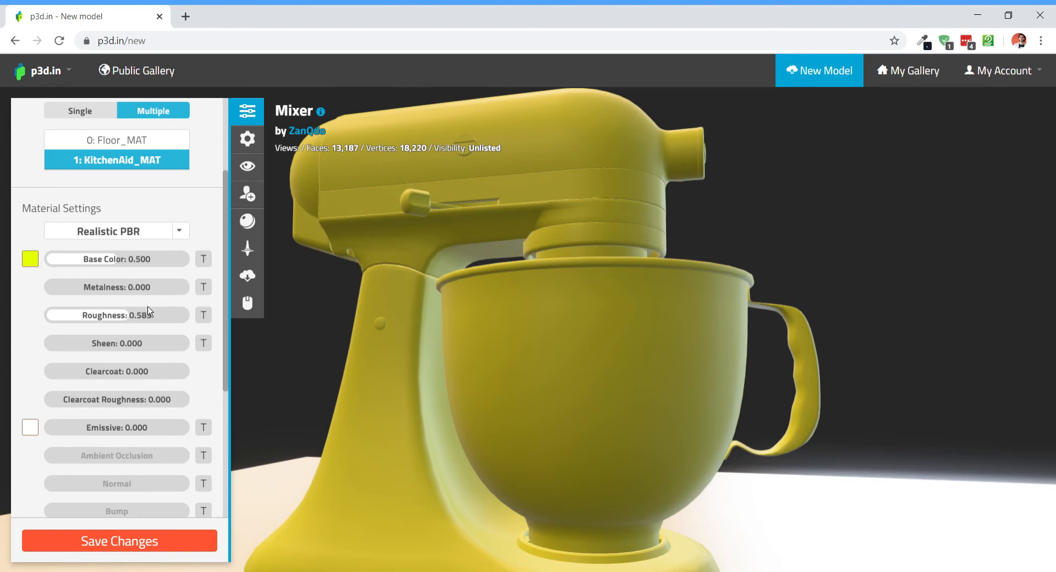
mouse_move(136, 322)
mouse_down()
mouse_move(115, 311)
mouse_move(135, 325)
mouse_move(120, 328)
mouse_up()
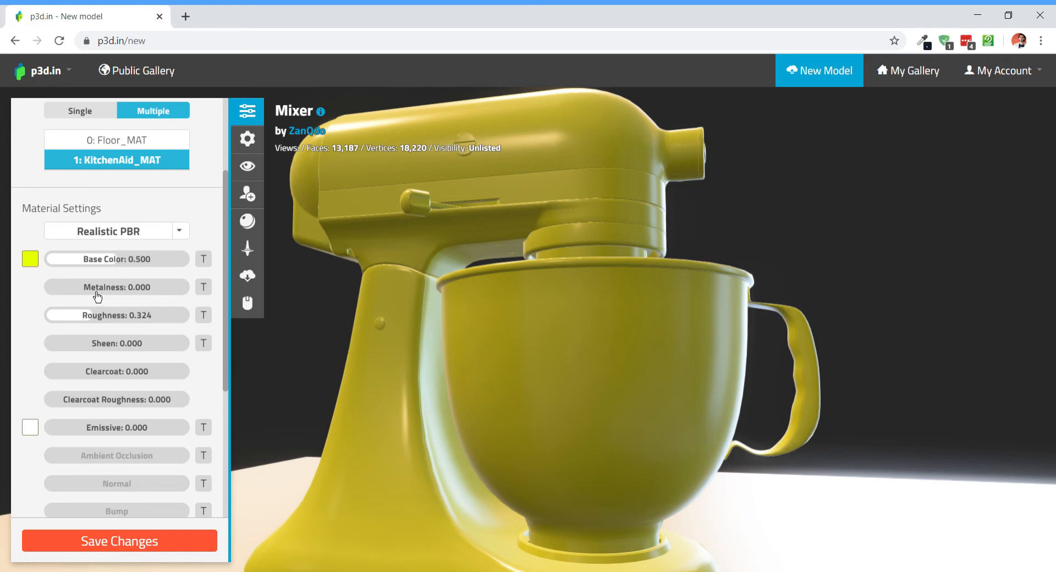
Step: Set the mixer material's metalness to 1.000 and change its base color to white
drag(106, 300, 370, 292)
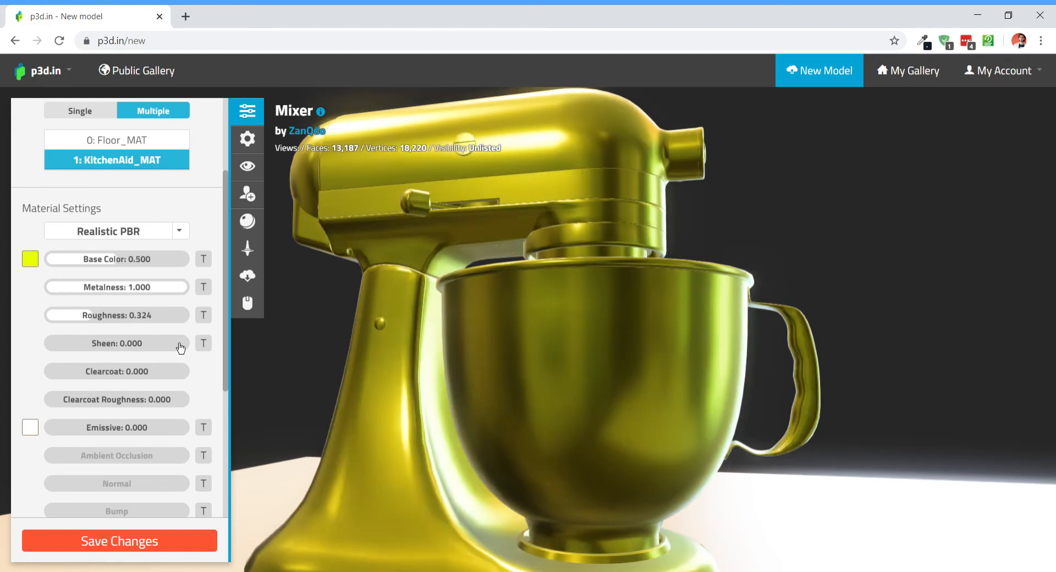
click(29, 259)
drag(57, 308, 17, 268)
click(28, 239)
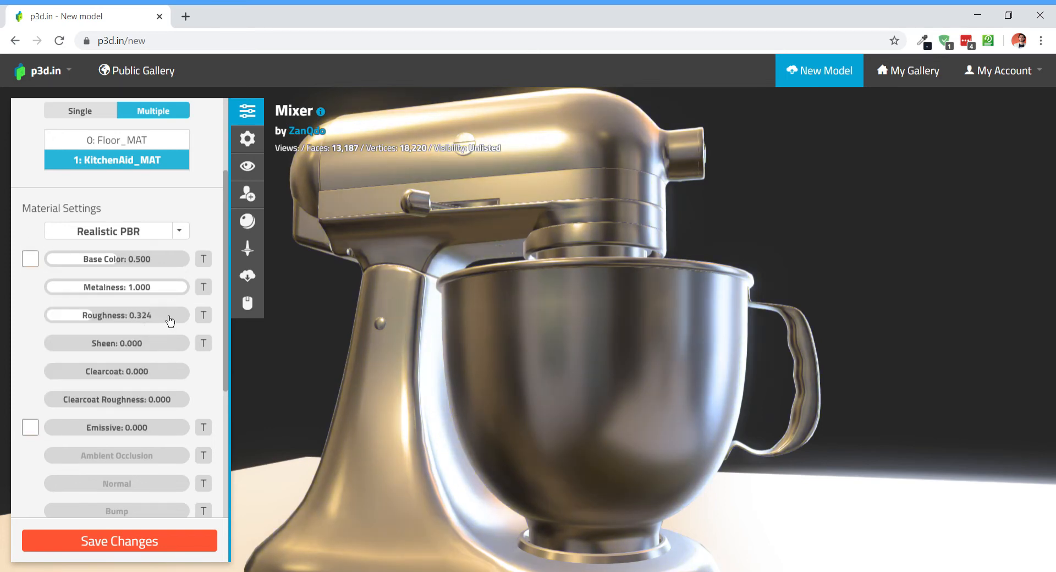
Step: Lower the white metallic material's roughness to 0.000 and inspect the mirror-like reflections
drag(170, 328, 106, 328)
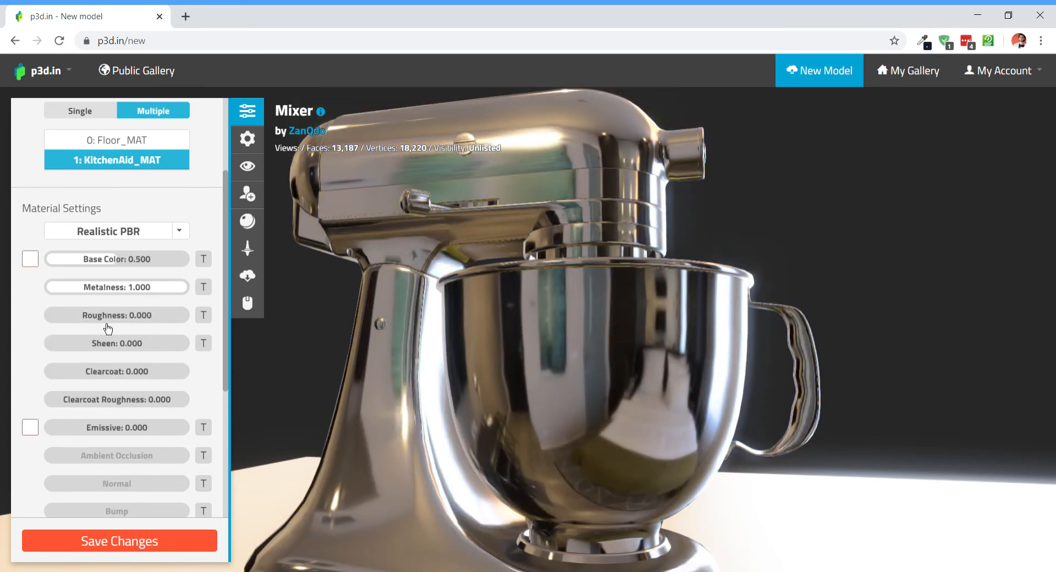
drag(637, 336, 615, 354)
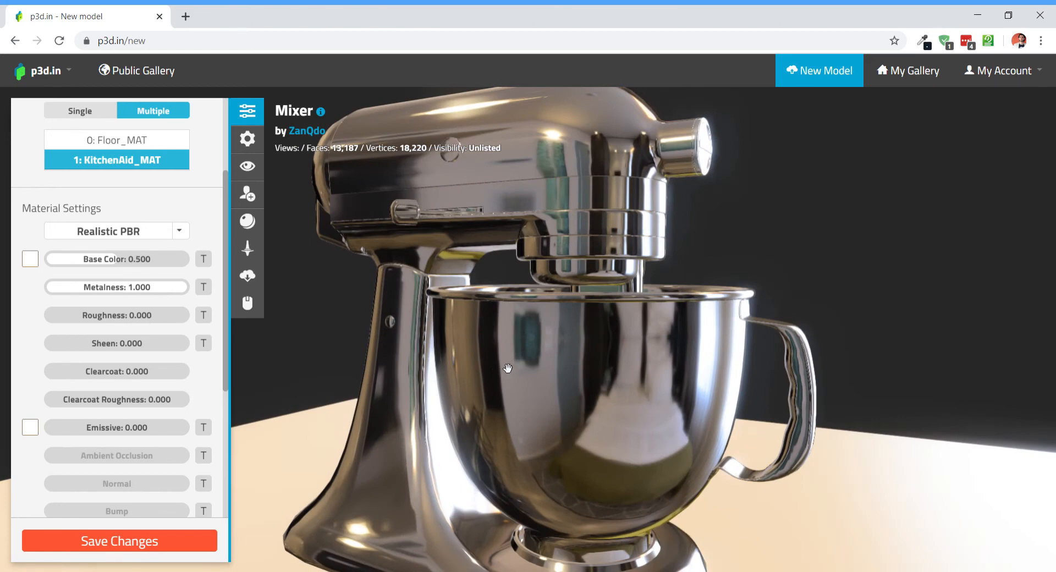
mouse_move(507, 368)
mouse_down()
mouse_move(538, 362)
mouse_move(528, 363)
mouse_up()
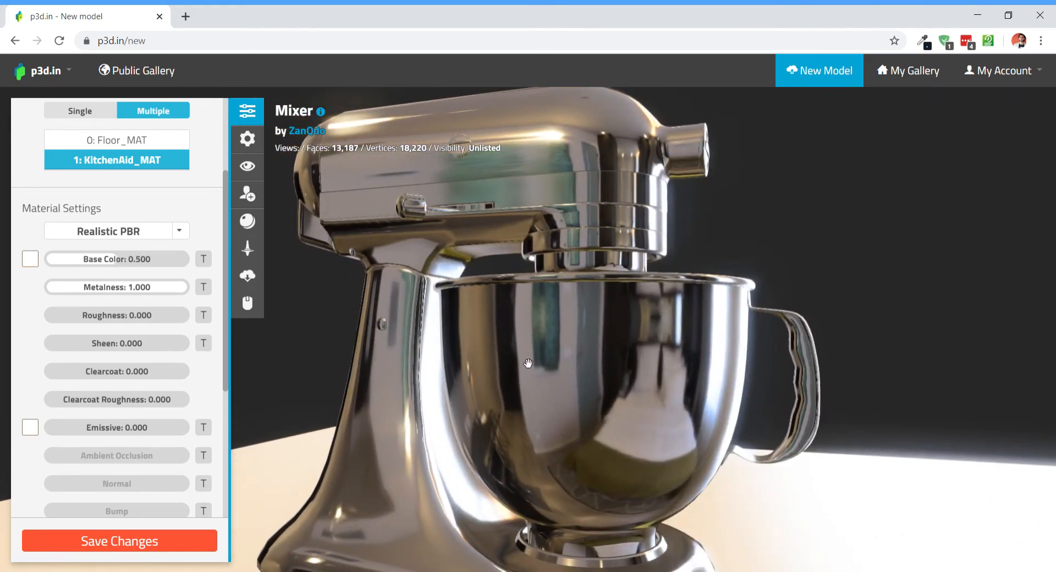
Step: Change the metallic mixer's base color to golden yellow and inspect the finish from near and far
click(29, 268)
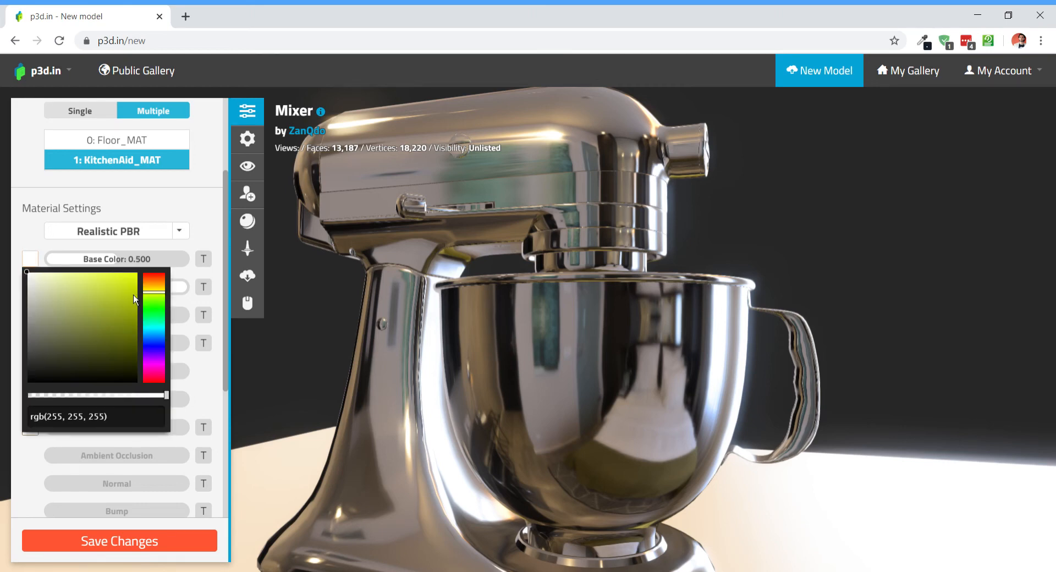
mouse_move(129, 287)
mouse_down()
mouse_move(131, 277)
mouse_move(163, 288)
mouse_move(143, 276)
mouse_up()
click(216, 221)
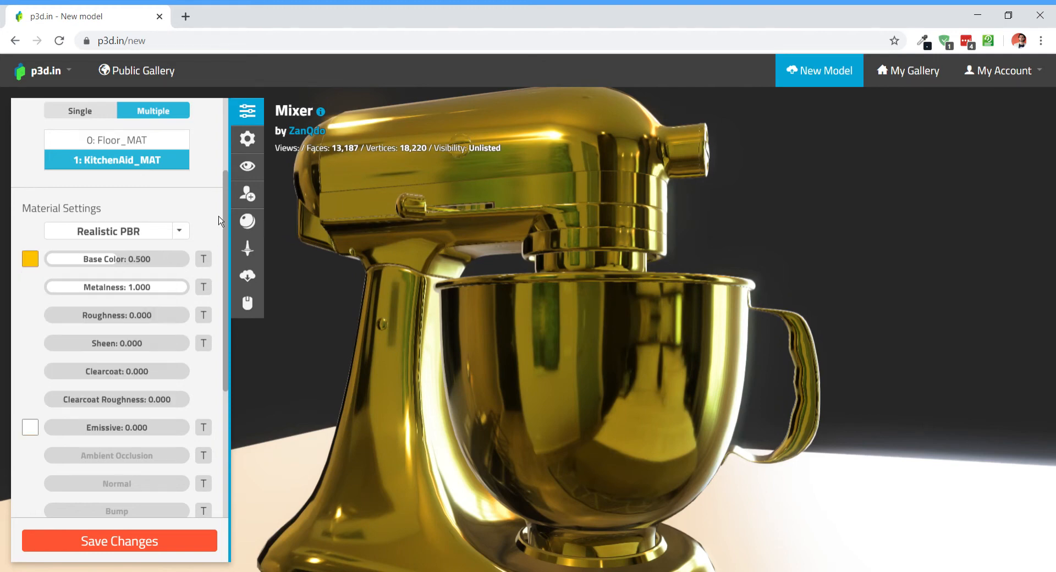
scroll(576, 304, down, 5)
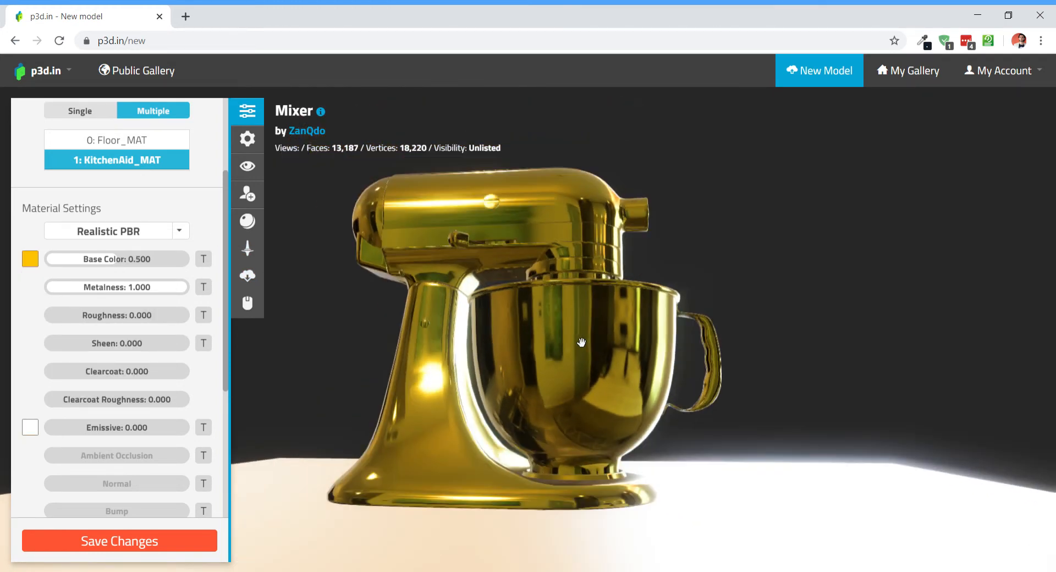
scroll(579, 360, up, 3)
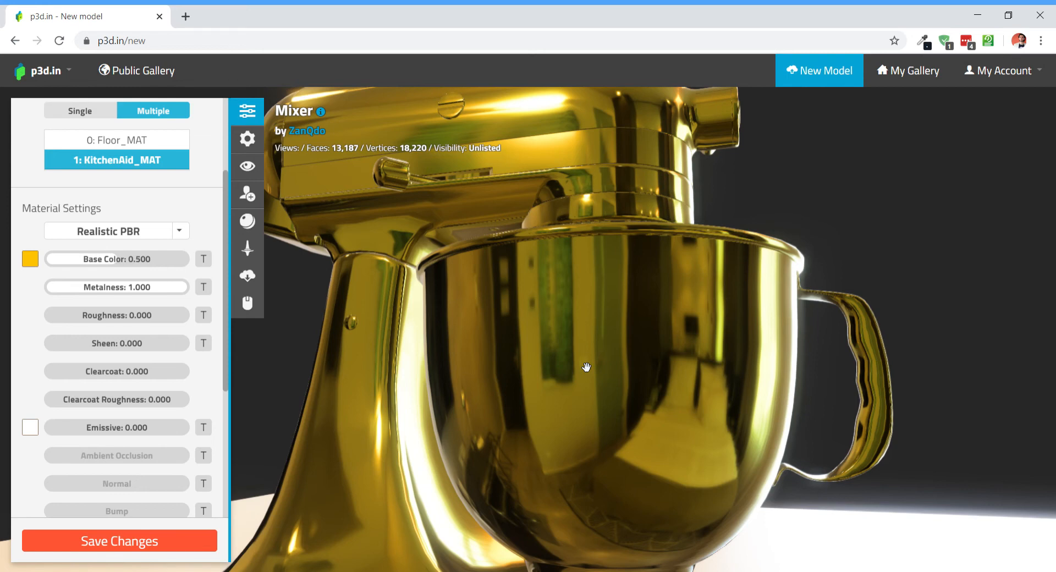
Step: Set the mixer material's metalness to 0.000 and change its base color to green
drag(184, 290, 6, 281)
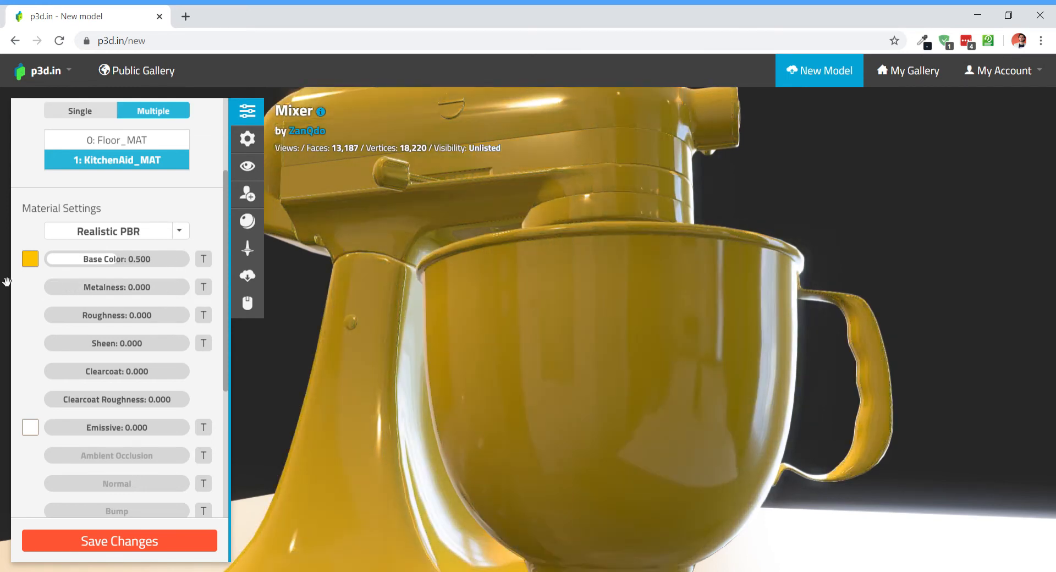
click(30, 259)
drag(162, 297, 161, 313)
click(221, 208)
scroll(564, 299, down, 3)
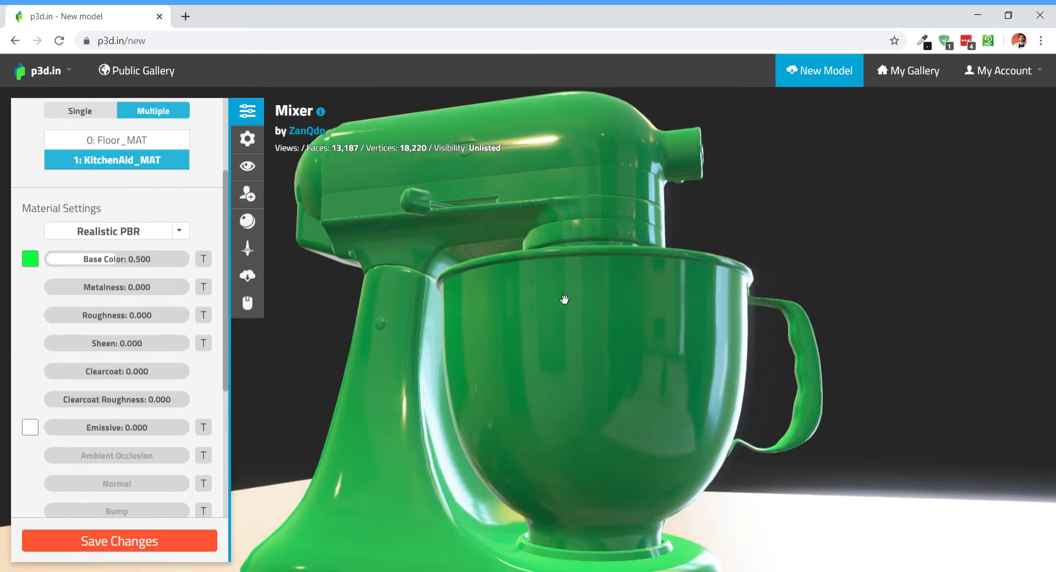
drag(563, 299, 517, 348)
Step: Set the mixer material's roughness to 0.162 and its base color to white, rgb(255, 255, 255)
drag(139, 320, 153, 333)
drag(369, 361, 702, 407)
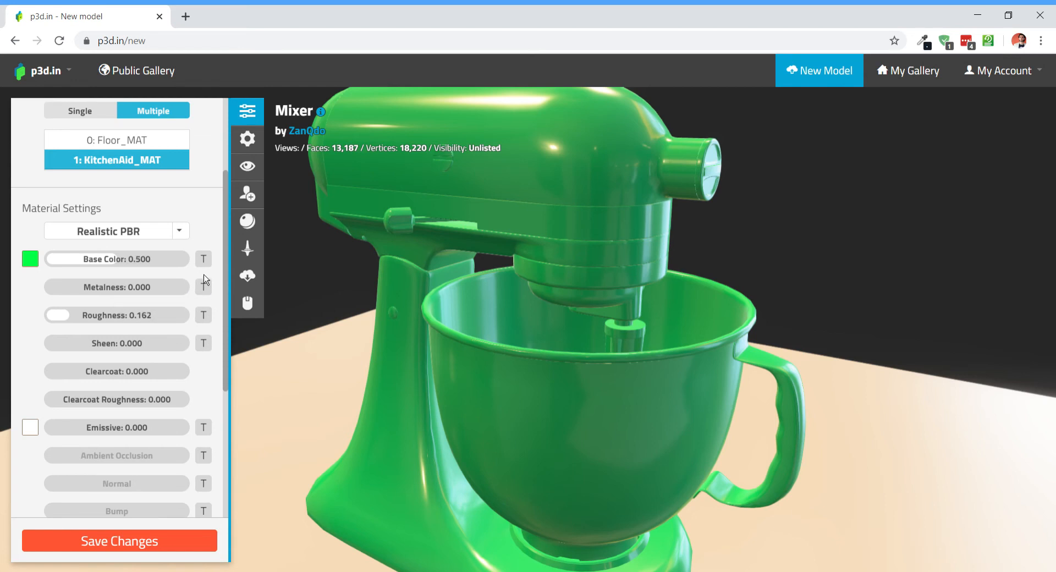
click(31, 259)
drag(32, 275, 16, 270)
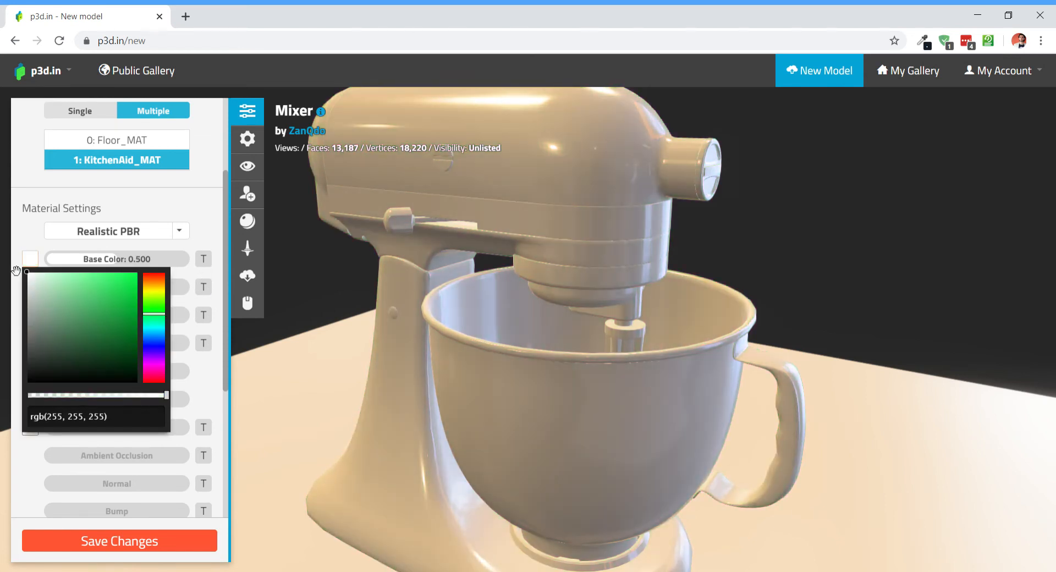
click(216, 199)
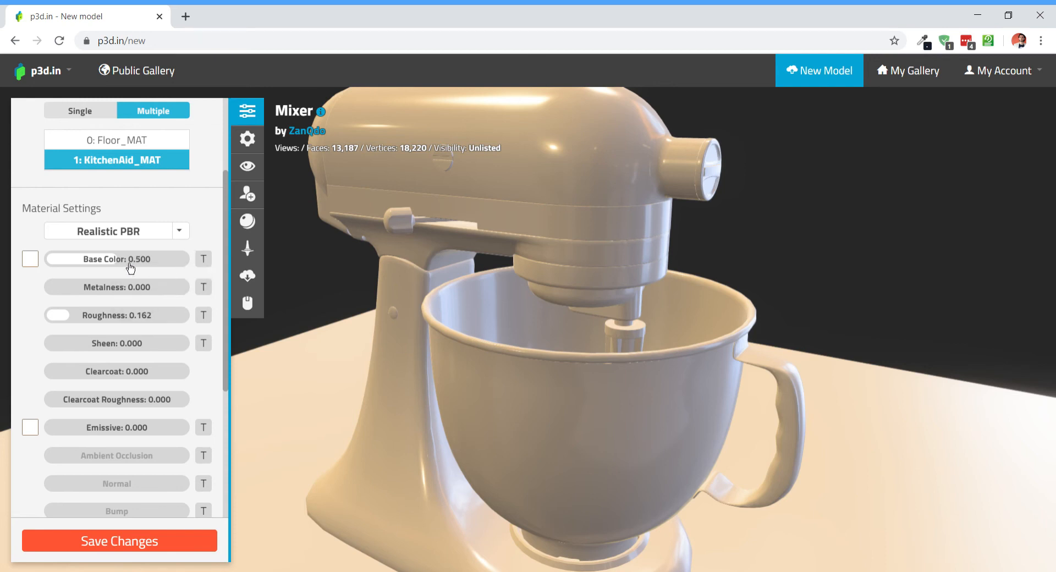
Step: Load the mixer's color texture image from disk as a new texture for the Base Color channel
click(212, 266)
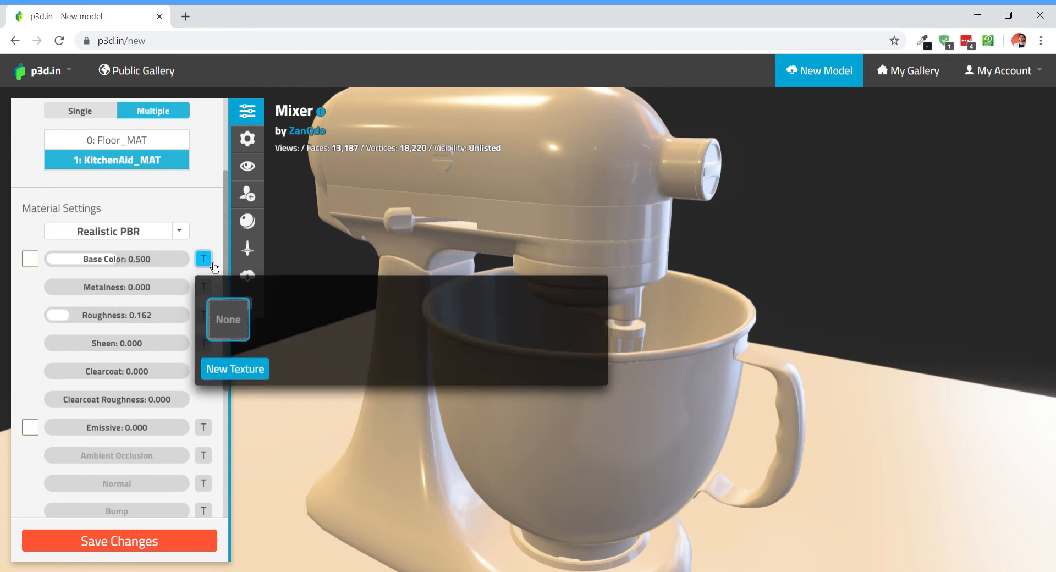
click(243, 370)
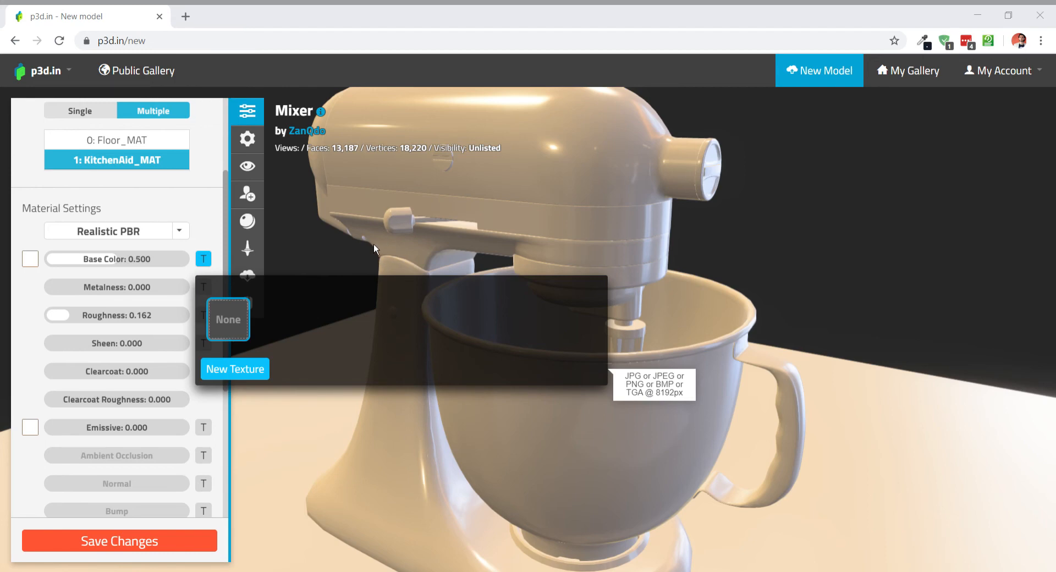
double_click(375, 244)
scroll(743, 390, down, 5)
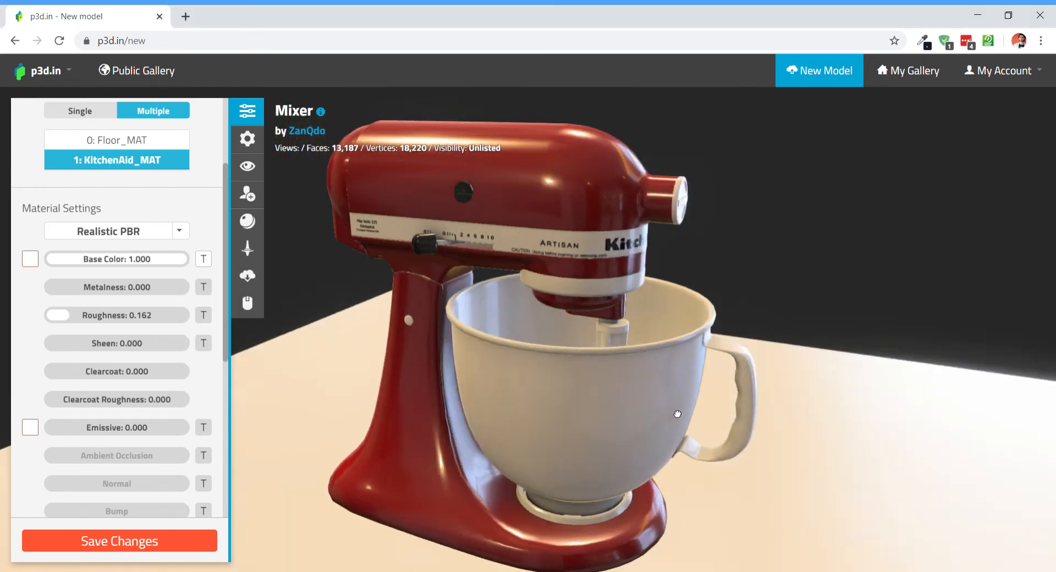
Step: Load the mixer's metalness map image from disk as a new texture for the Metalness channel
right_drag(605, 394, 701, 410)
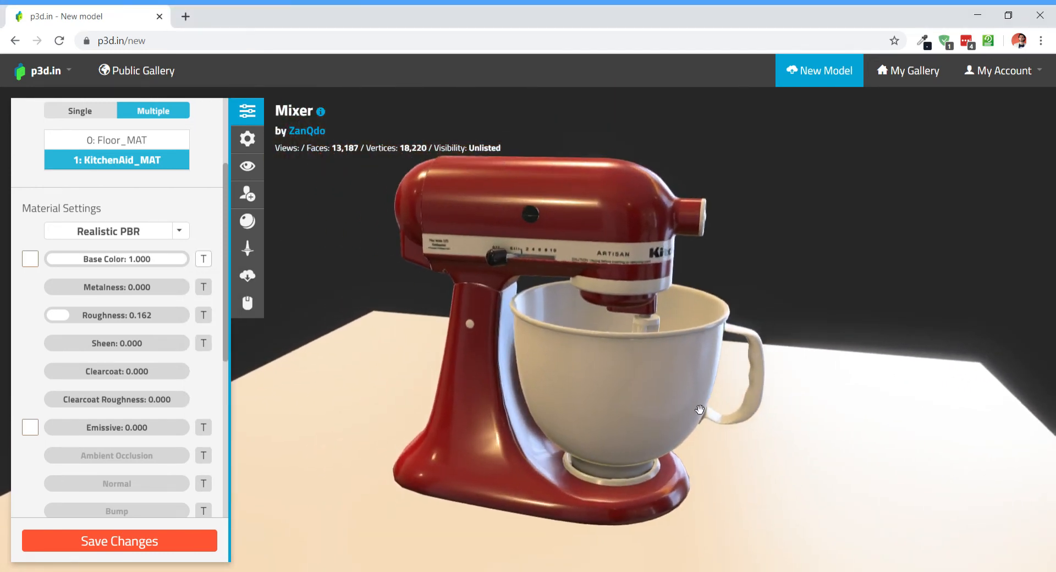
drag(698, 385, 675, 379)
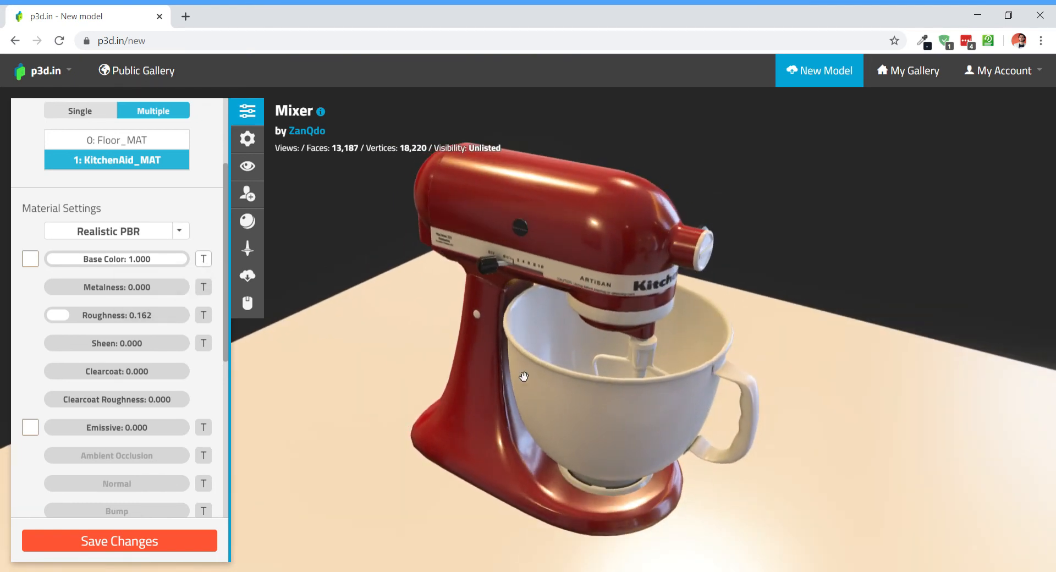
drag(633, 379, 616, 366)
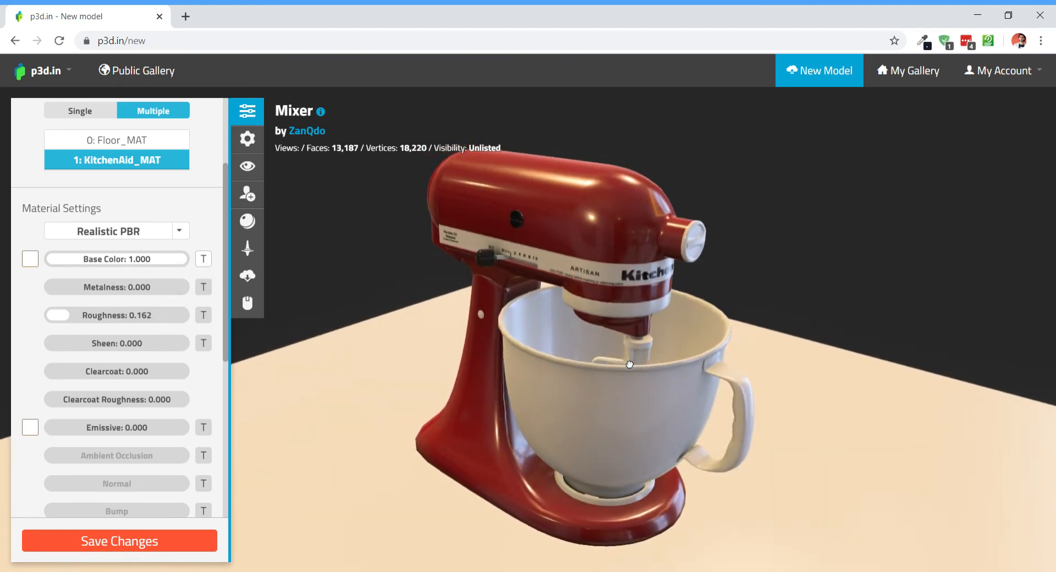
click(205, 292)
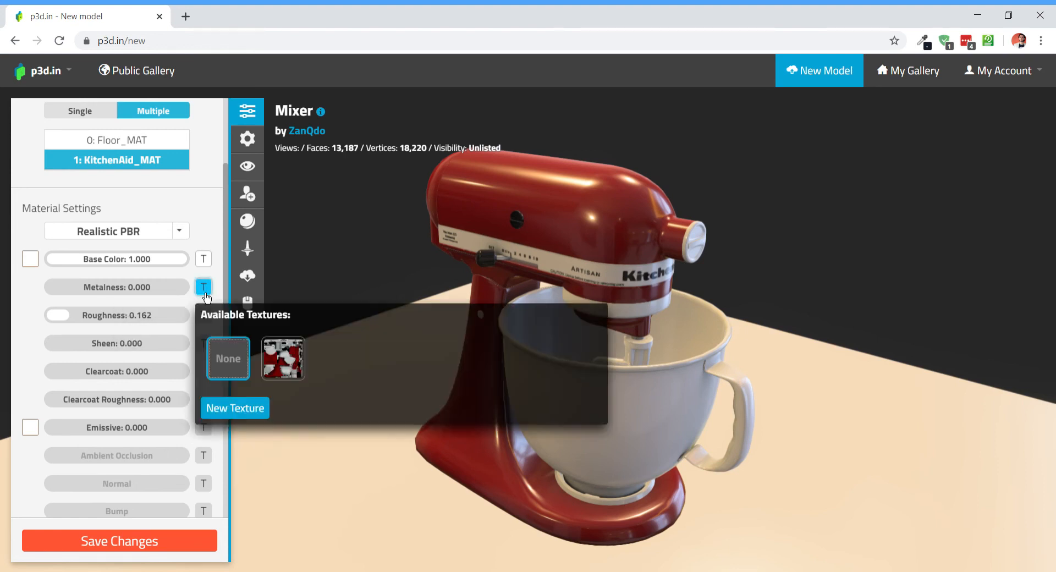
click(243, 416)
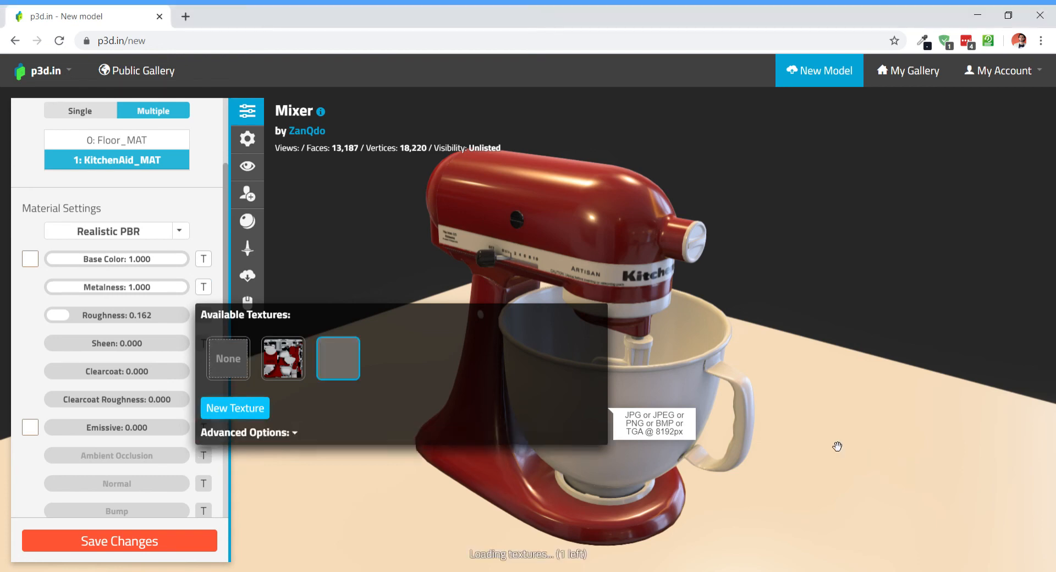
Step: Examine the metallic bowl, trim band and painted body of the mixer up close from several angles
drag(781, 446, 704, 300)
scroll(759, 422, up, 4)
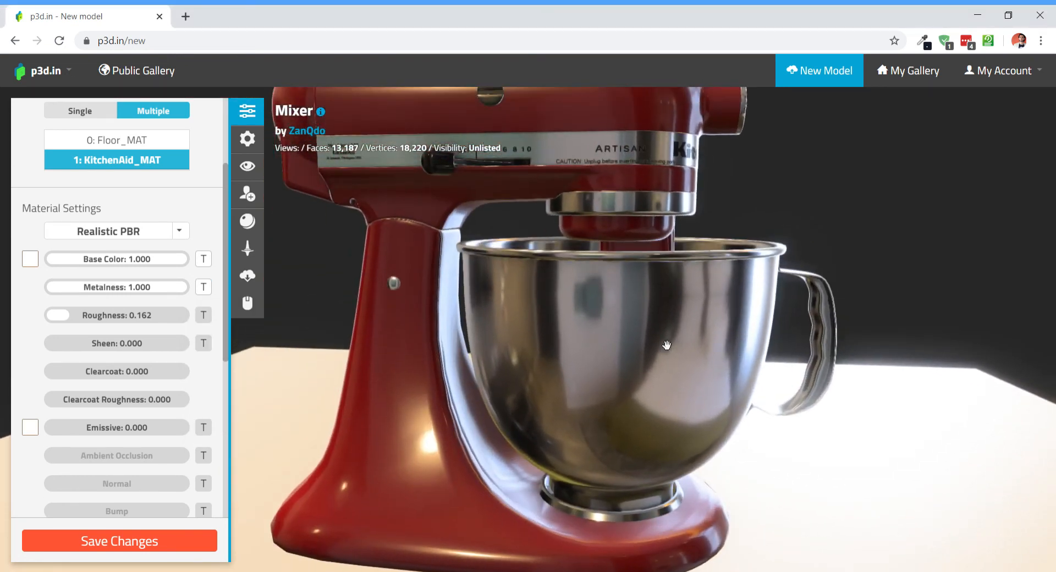
drag(667, 345, 655, 301)
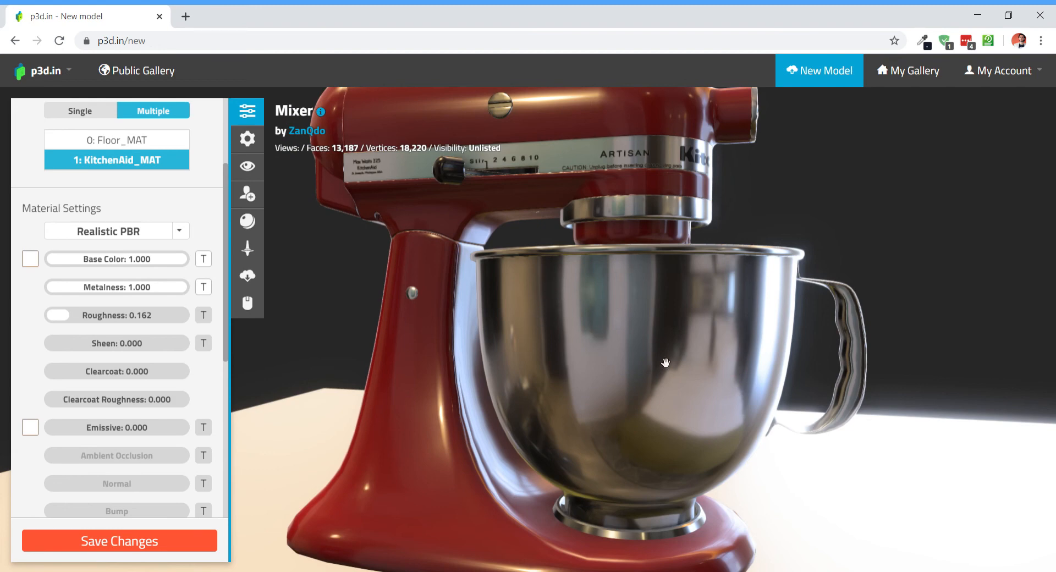
drag(589, 266, 693, 356)
drag(692, 265, 682, 242)
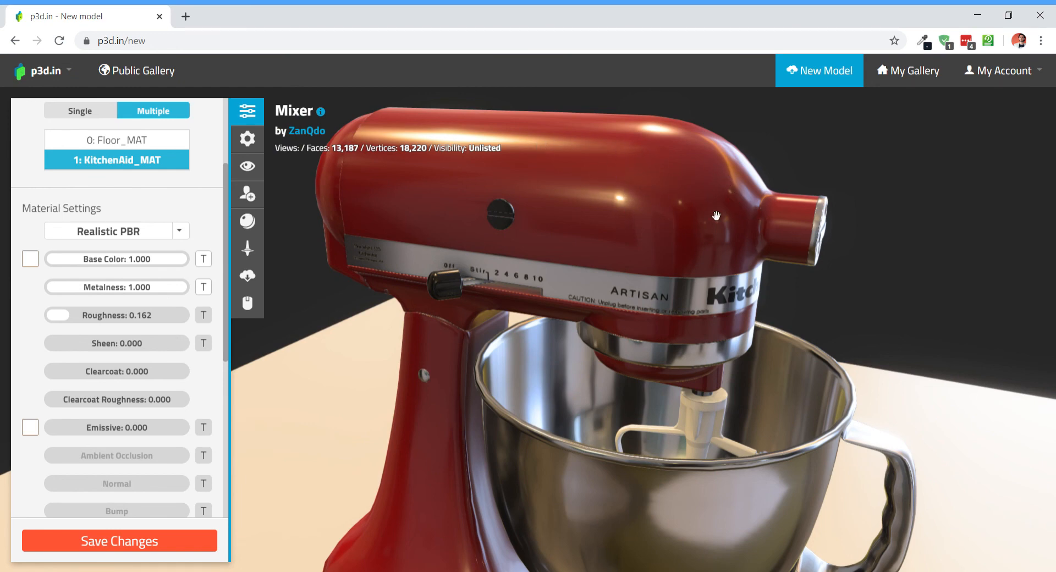
drag(673, 224, 662, 216)
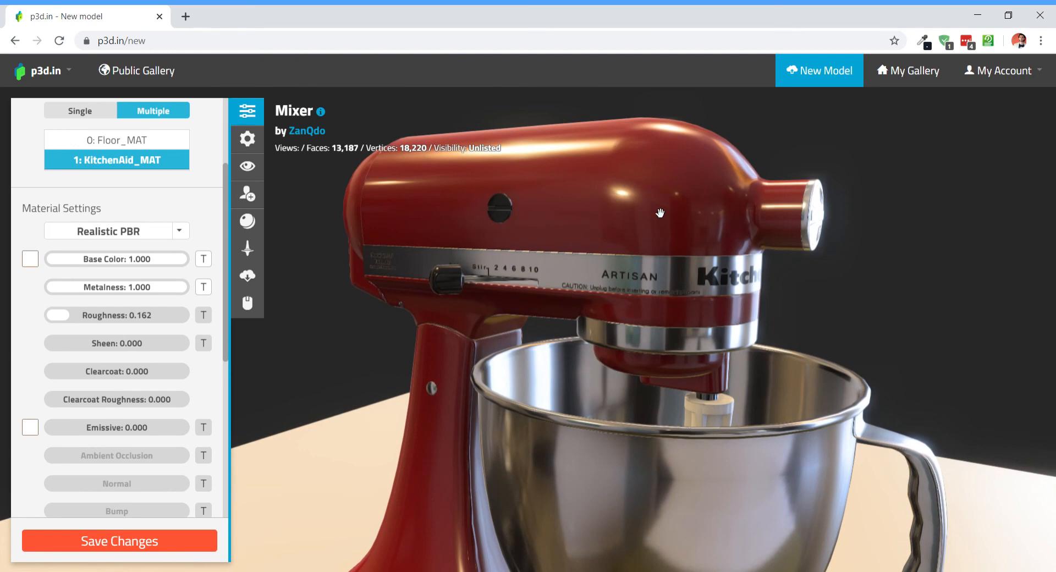
scroll(365, 366, down, 5)
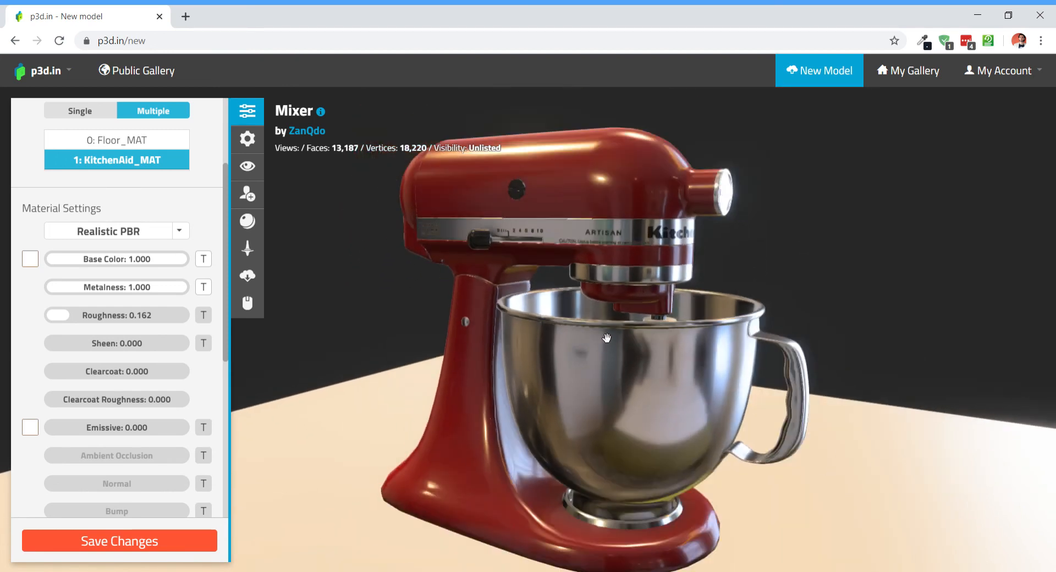
Step: Load the mixer's roughness map image from disk as a new texture for the Roughness channel
click(203, 314)
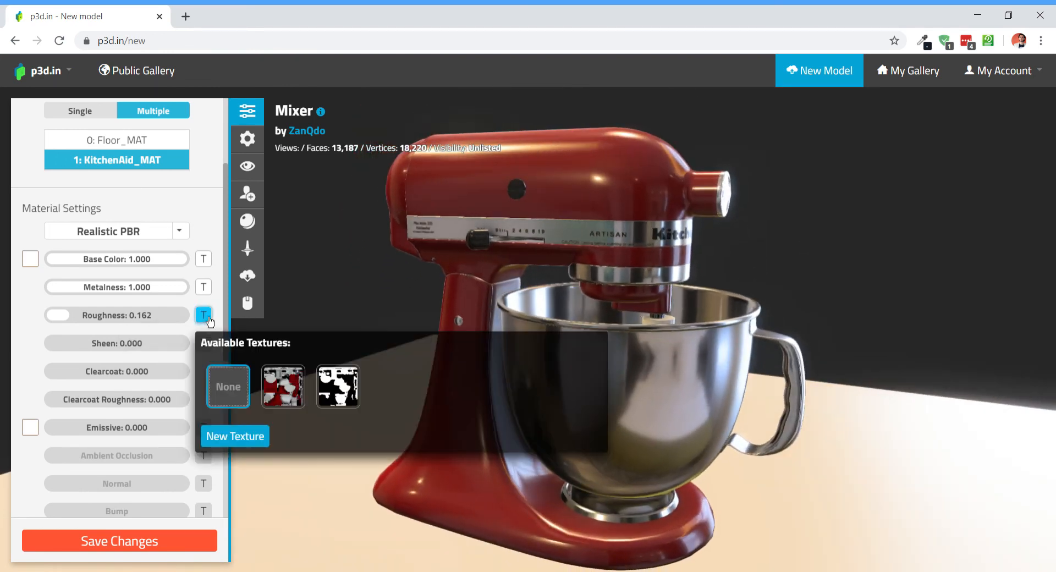
click(258, 439)
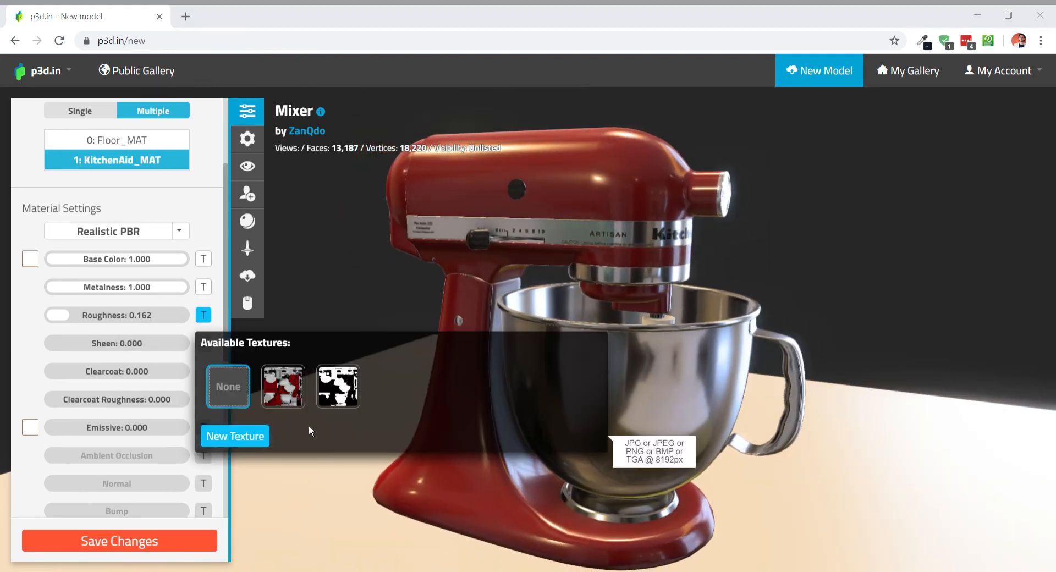
double_click(705, 251)
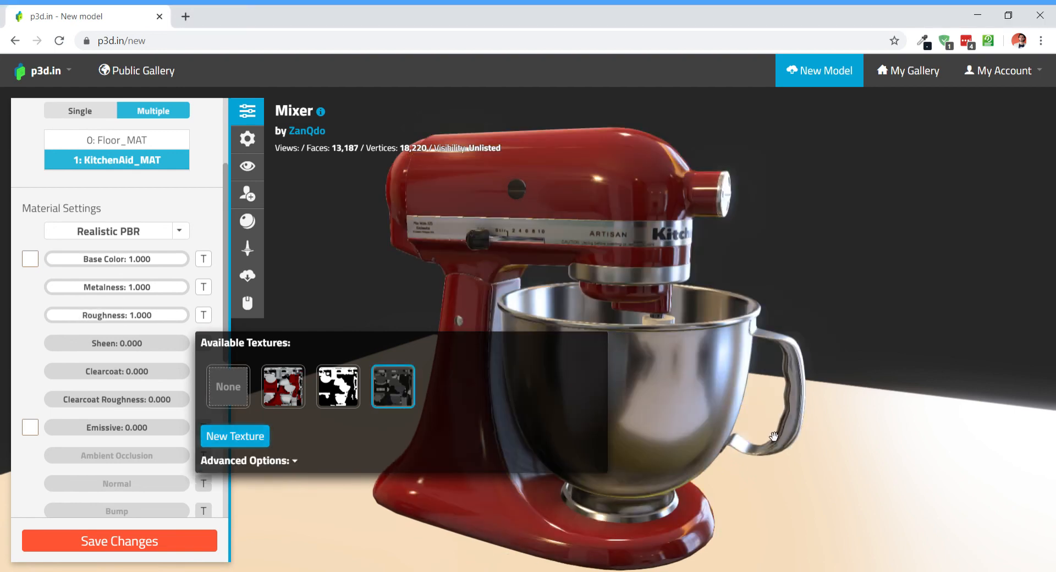
Step: Examine the roughness texture's reflections up close on the mixer's base, bowl exterior, bowl interior and beater
drag(675, 408, 632, 392)
scroll(682, 399, up, 5)
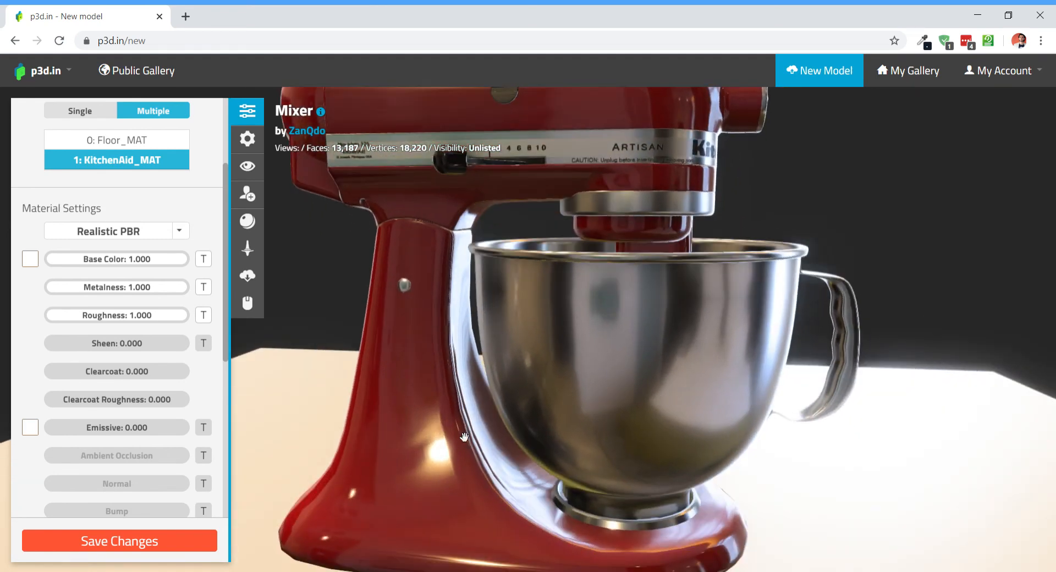
drag(454, 438, 411, 485)
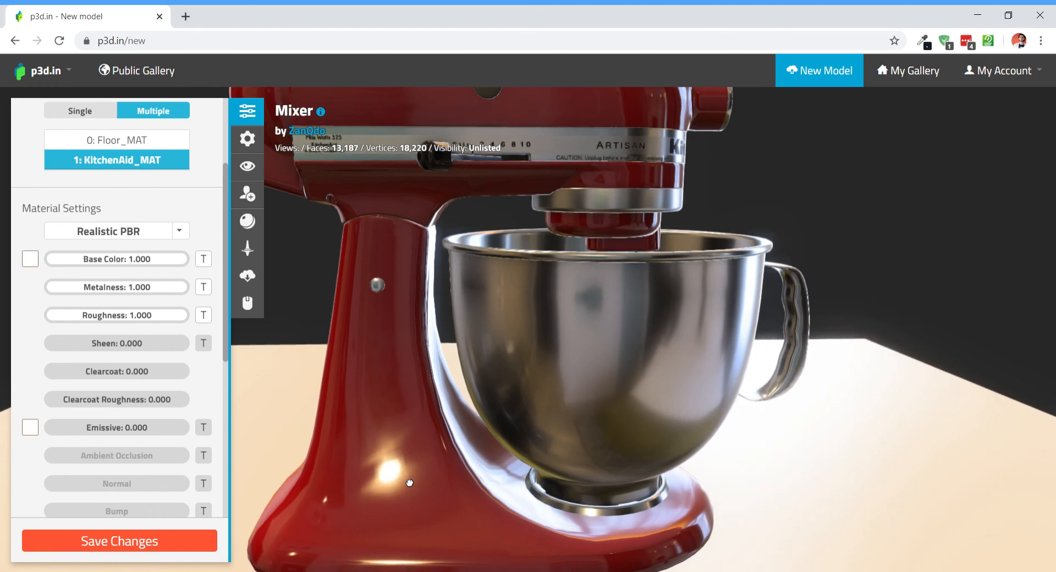
drag(638, 405, 536, 416)
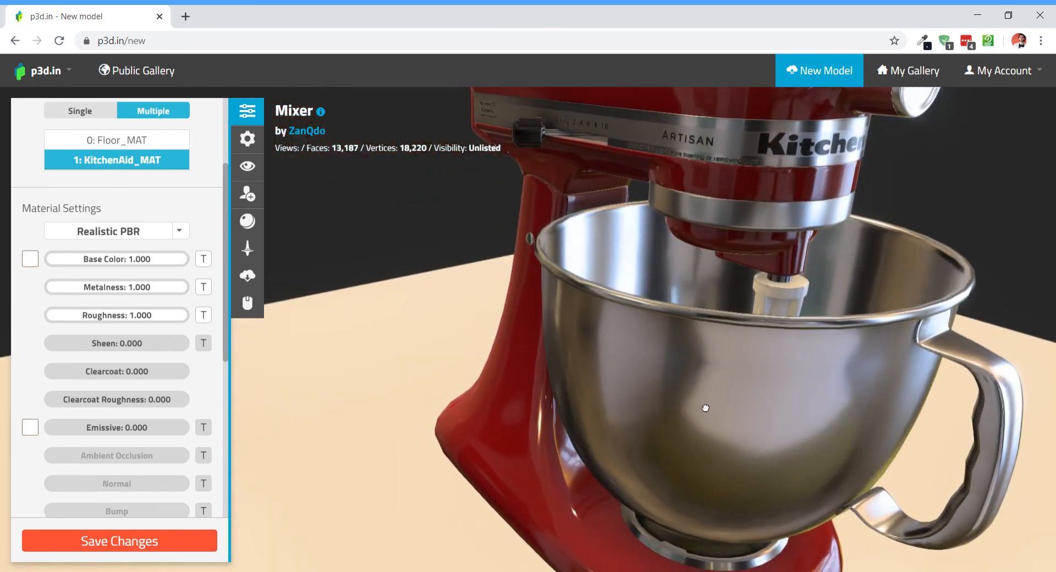
right_drag(705, 407, 677, 273)
drag(677, 274, 704, 442)
scroll(672, 433, up, 4)
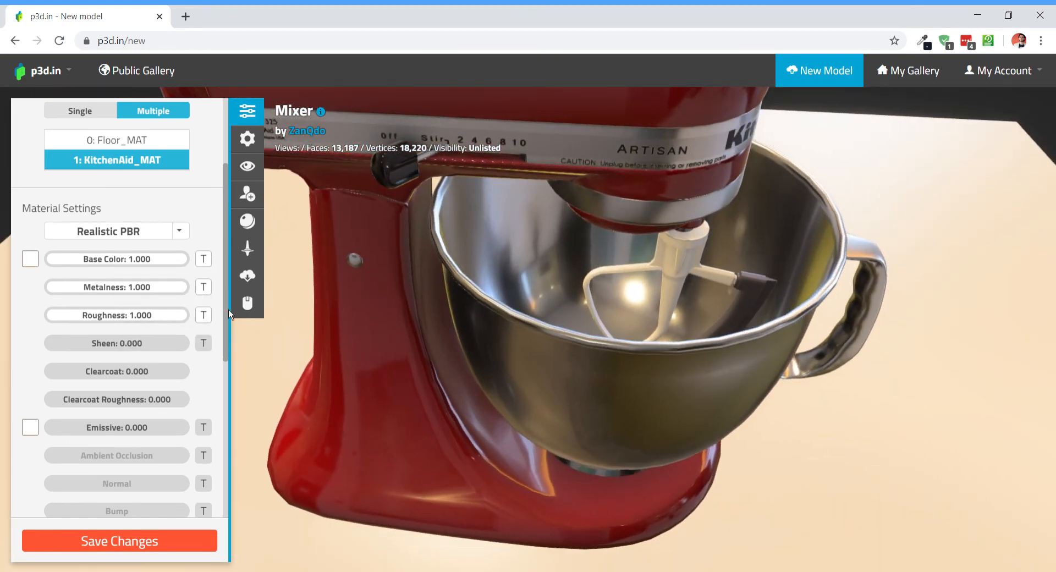
drag(605, 372, 683, 390)
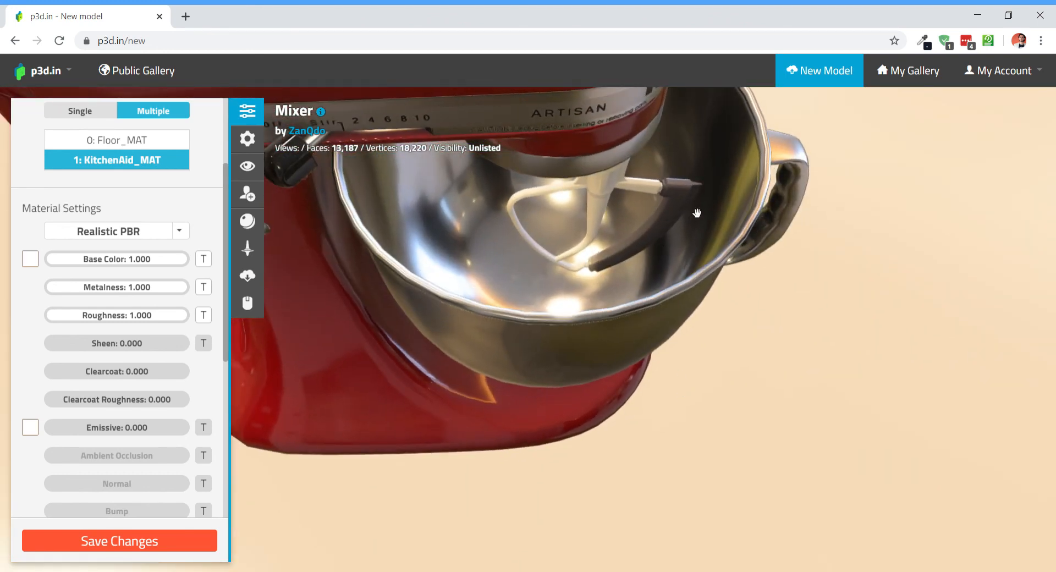
double_click(673, 220)
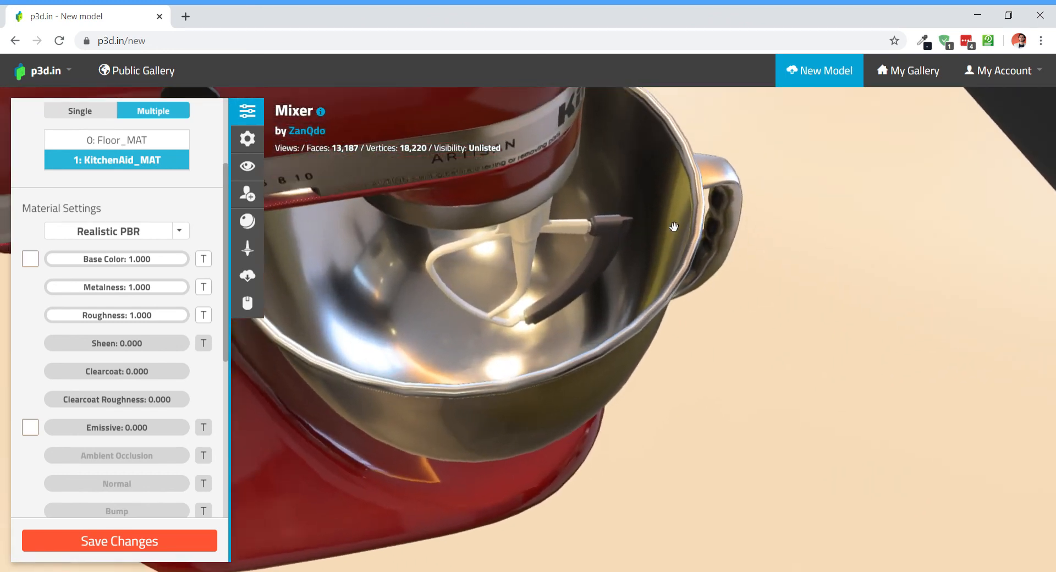
scroll(530, 372, up, 5)
drag(529, 372, 585, 315)
Step: Examine the whole textured mixer from farther away and from different sides
scroll(585, 316, down, 5)
drag(573, 363, 509, 367)
right_drag(509, 367, 776, 437)
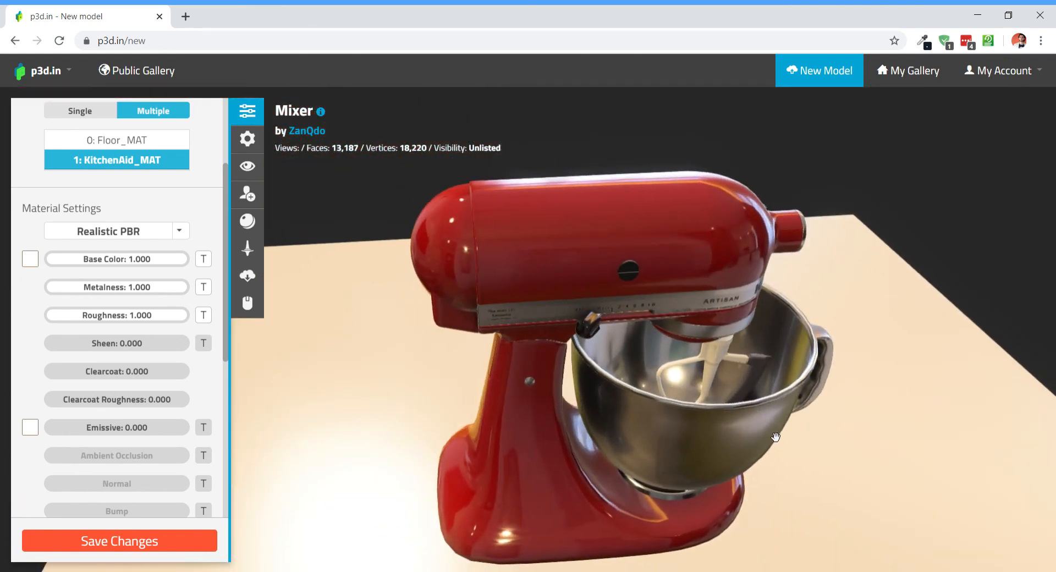
drag(701, 428, 685, 412)
drag(534, 349, 505, 356)
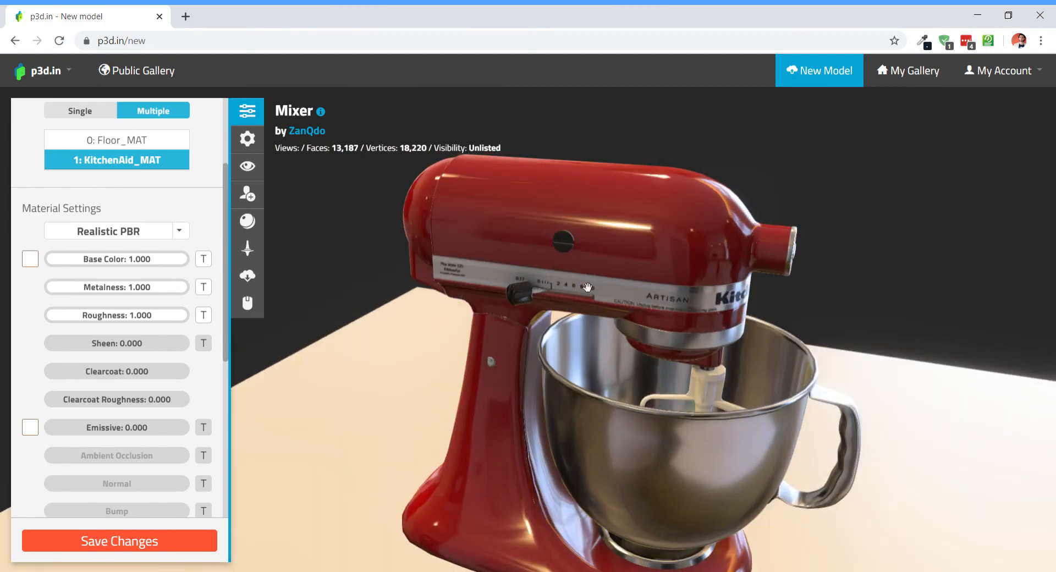
scroll(586, 288, up, 3)
scroll(781, 352, down, 6)
drag(773, 368, 768, 375)
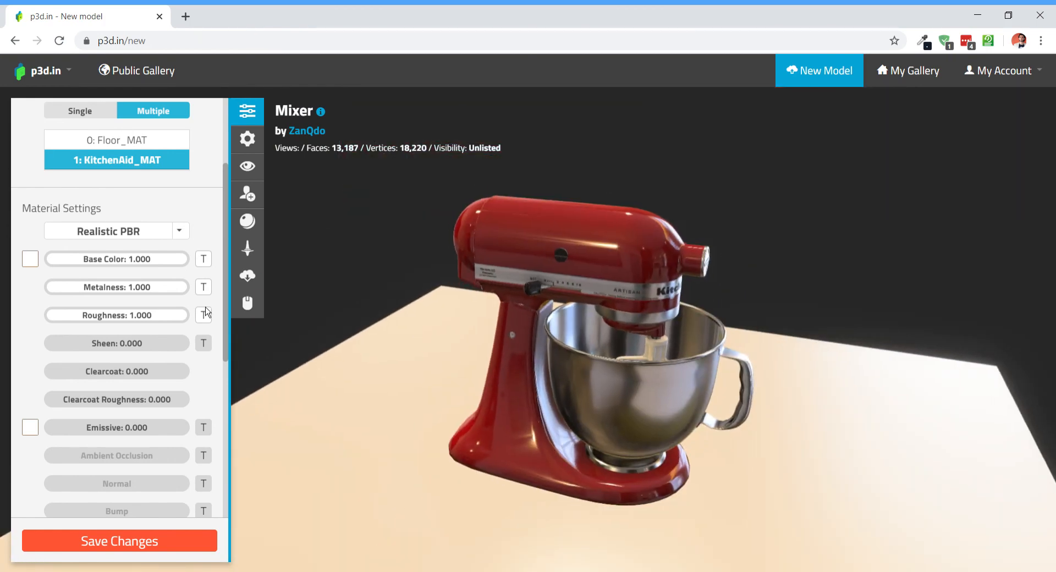